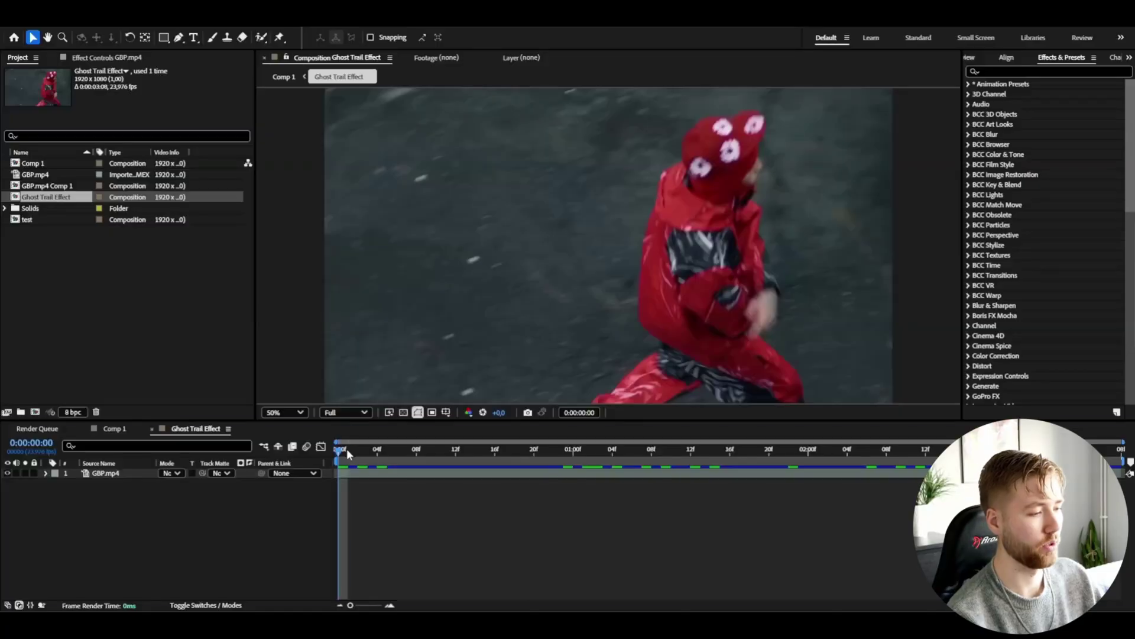
- Scrub the GBP.mp4 footage around frame 19 to check the dancer's Roto Brush cutout
drag(347, 448, 310, 453)
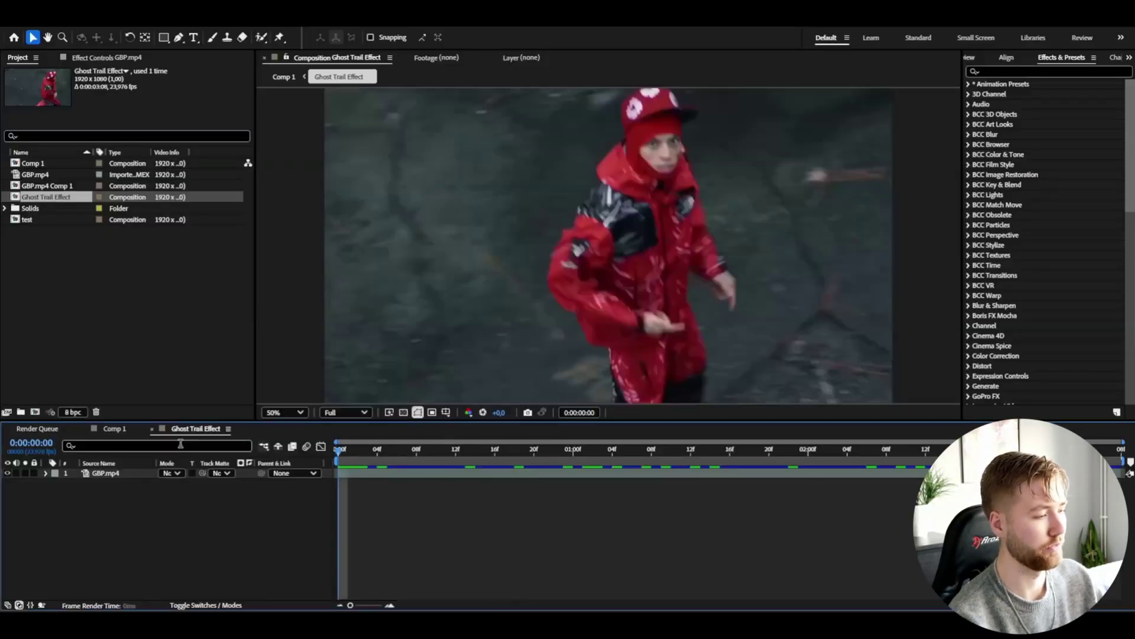
click(524, 453)
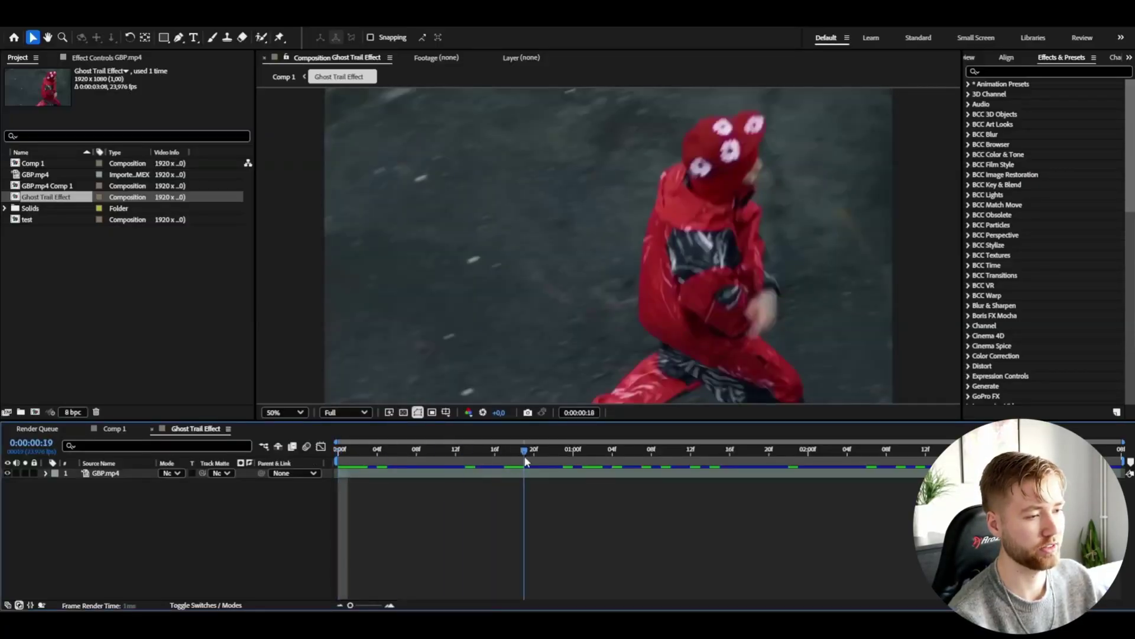
drag(526, 461, 566, 456)
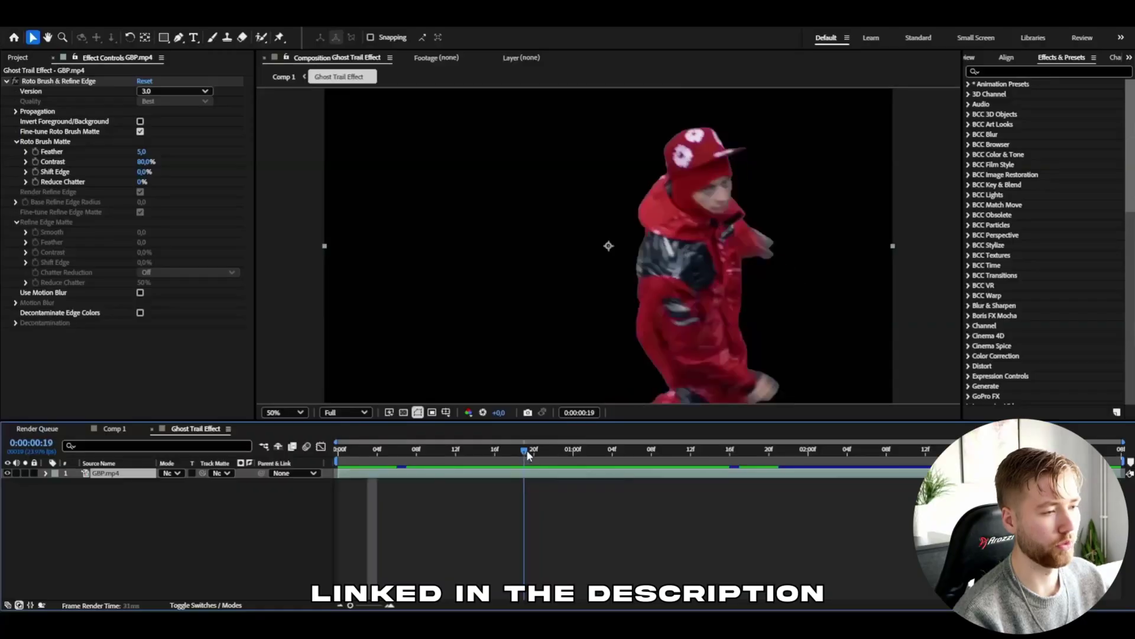
- Duplicate the cut-out GBP.mp4 layer with Ctrl+D
drag(524, 451, 593, 453)
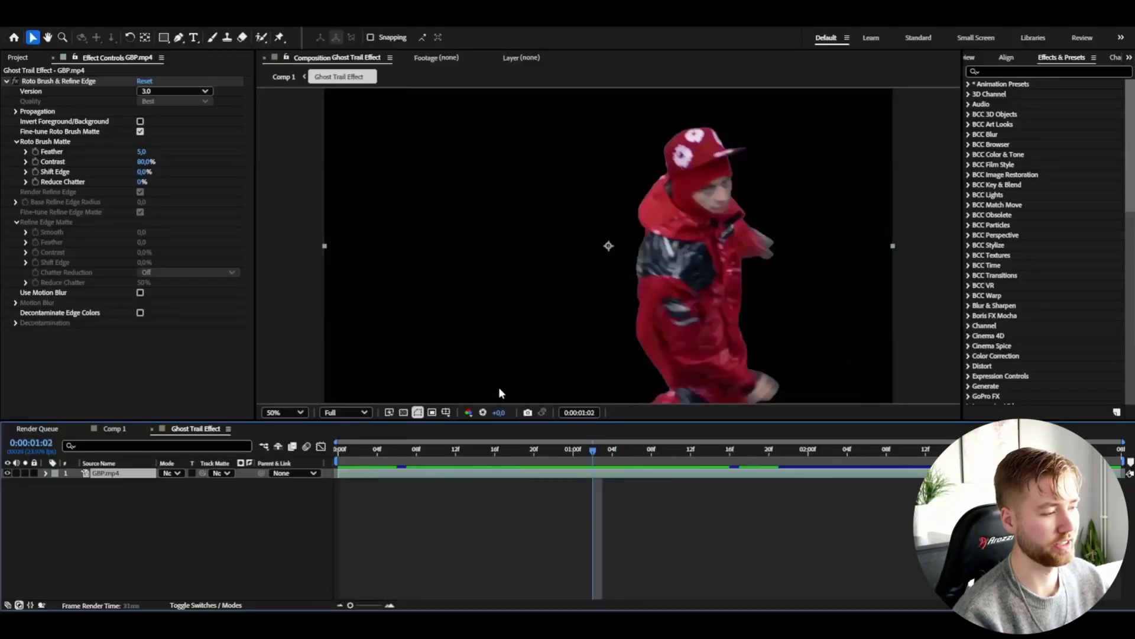
click(215, 511)
click(103, 476)
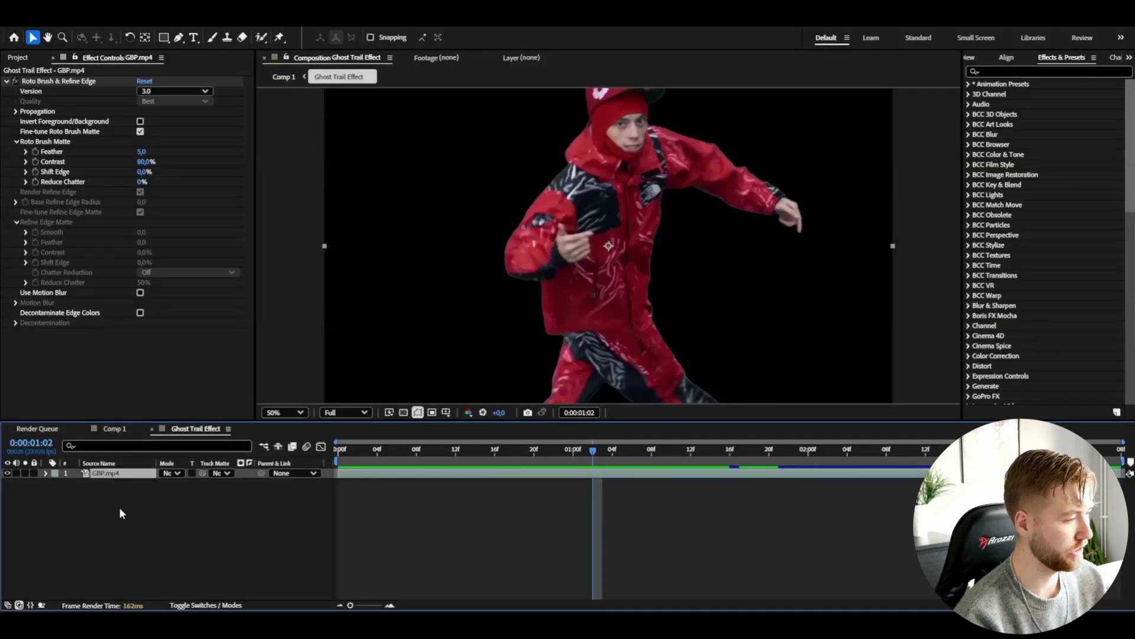
key(ctrl+d)
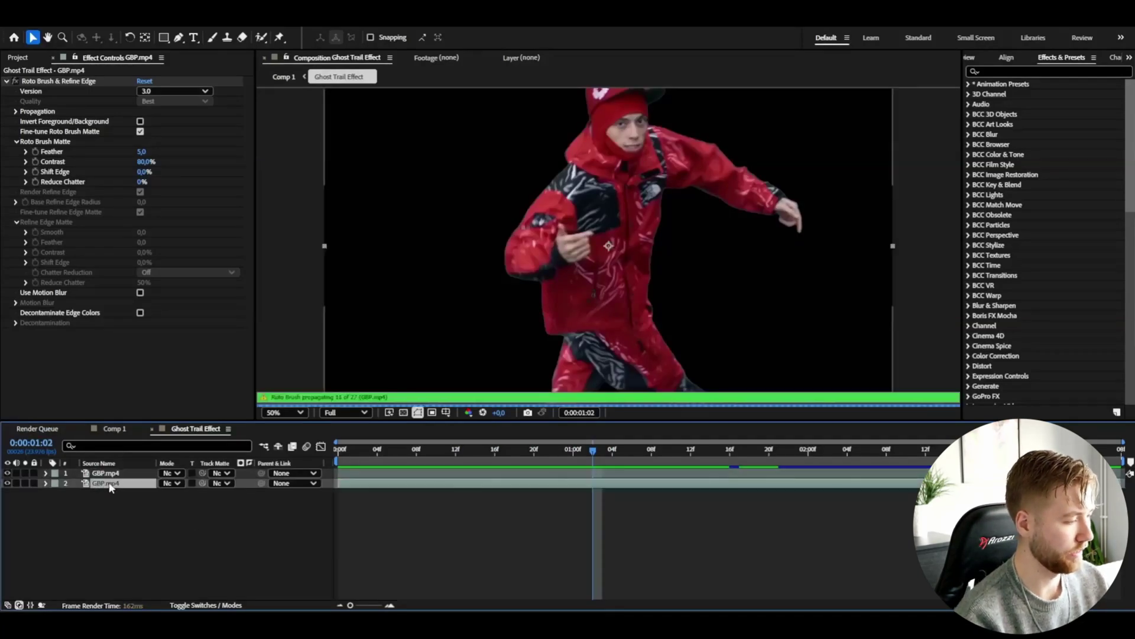
- Delete the Roto Brush effect from the lower GBP.mp4 copy to restore its background
click(103, 486)
click(133, 474)
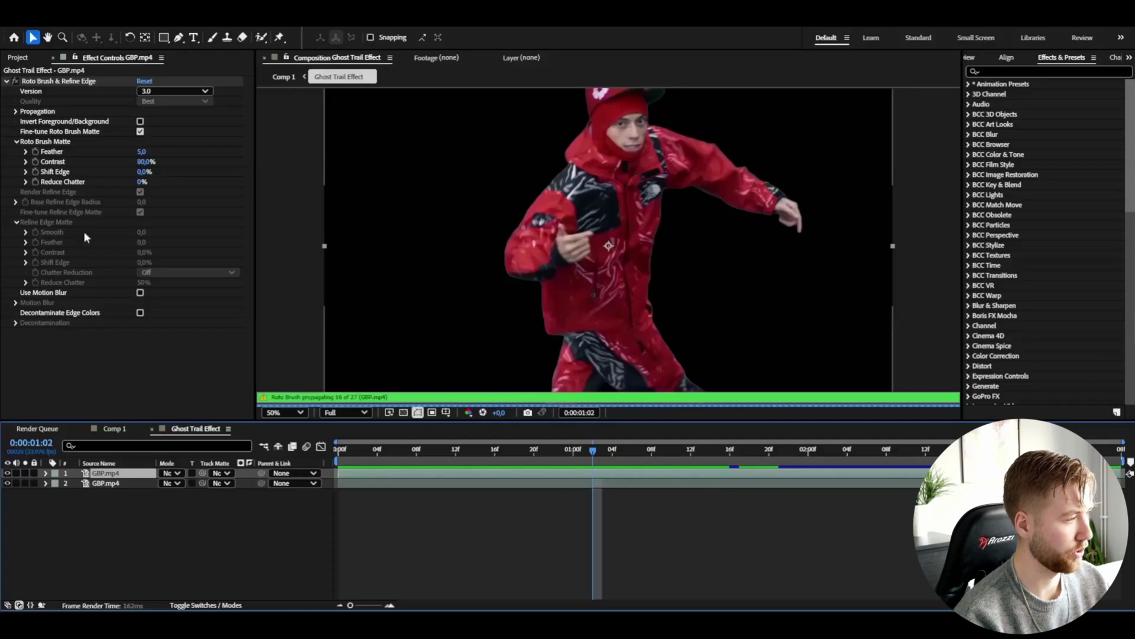
click(105, 483)
click(71, 83)
key(Delete)
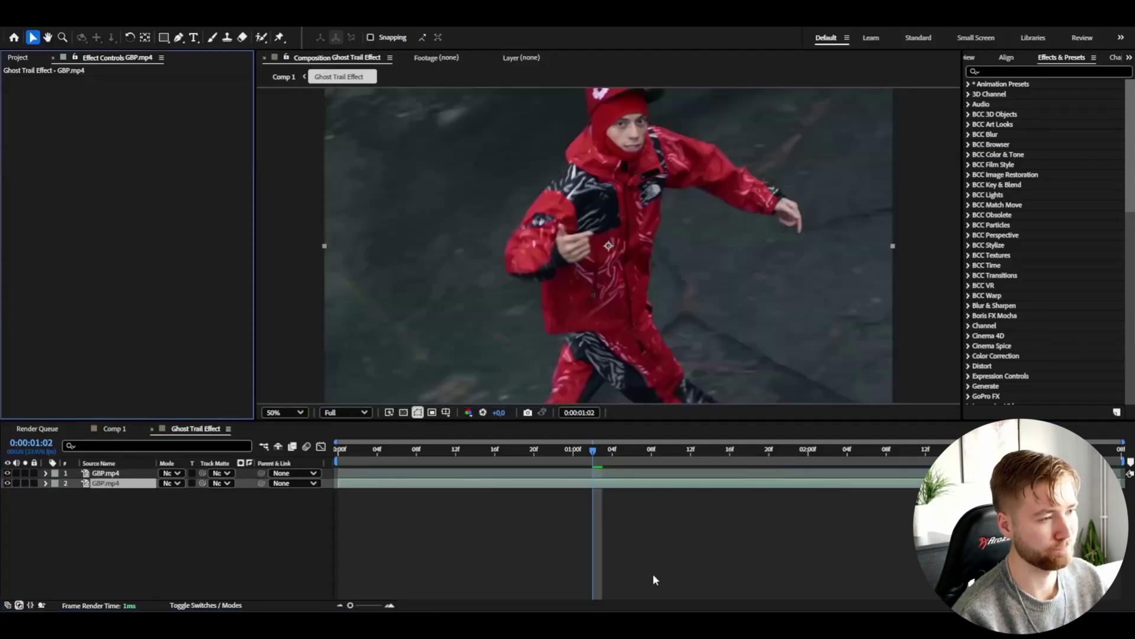
- Apply CC Vignette to the lower GBP.mp4 layer with Angle of View 50.0
key(Home)
key(ctrl+space)
text(vig)
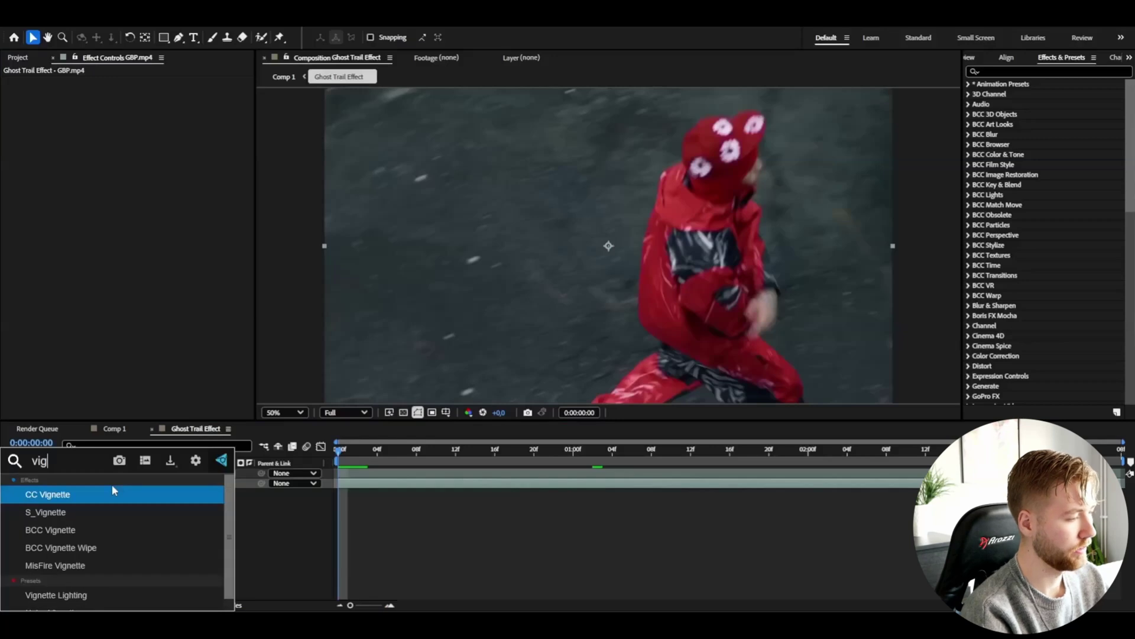
key(Return)
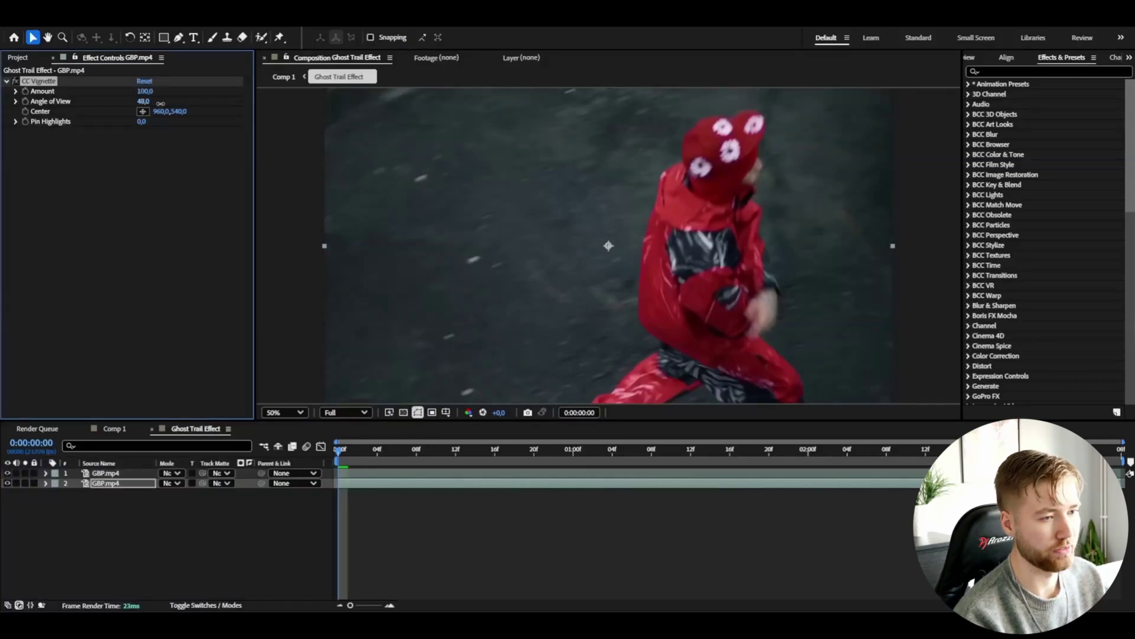
drag(149, 106, 150, 105)
key(ctrl+space)
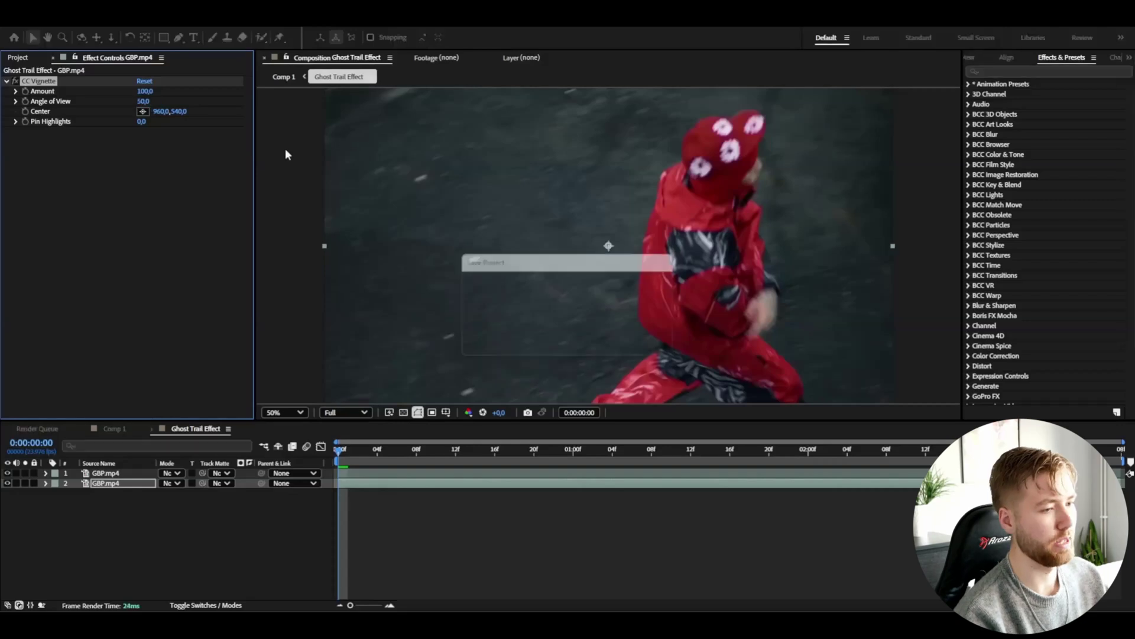
key(Escape)
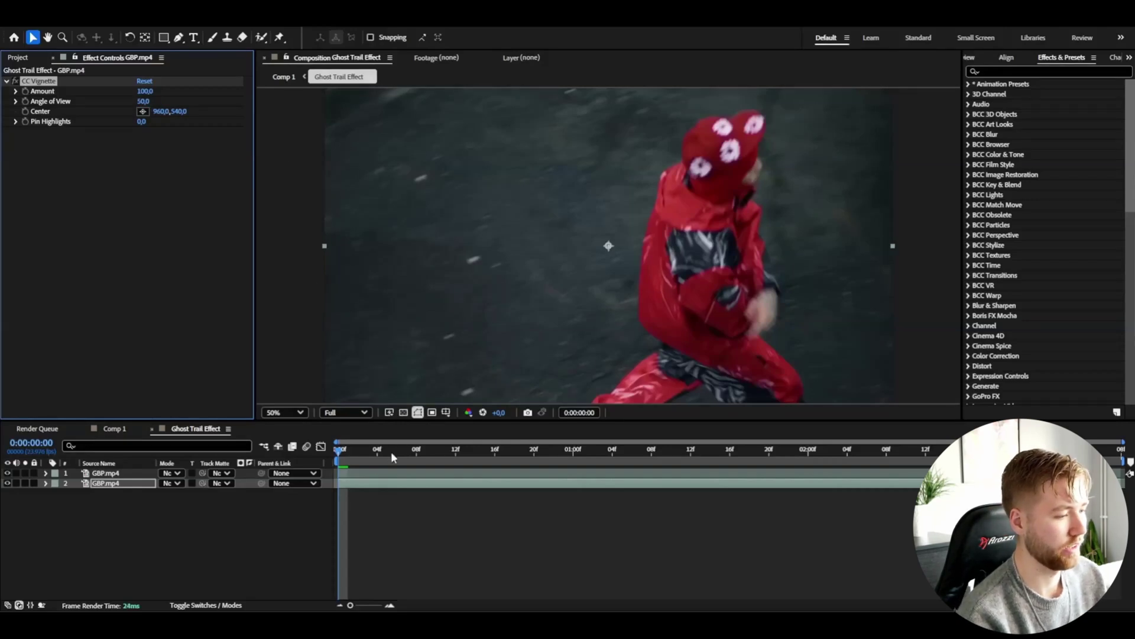
drag(392, 452, 455, 449)
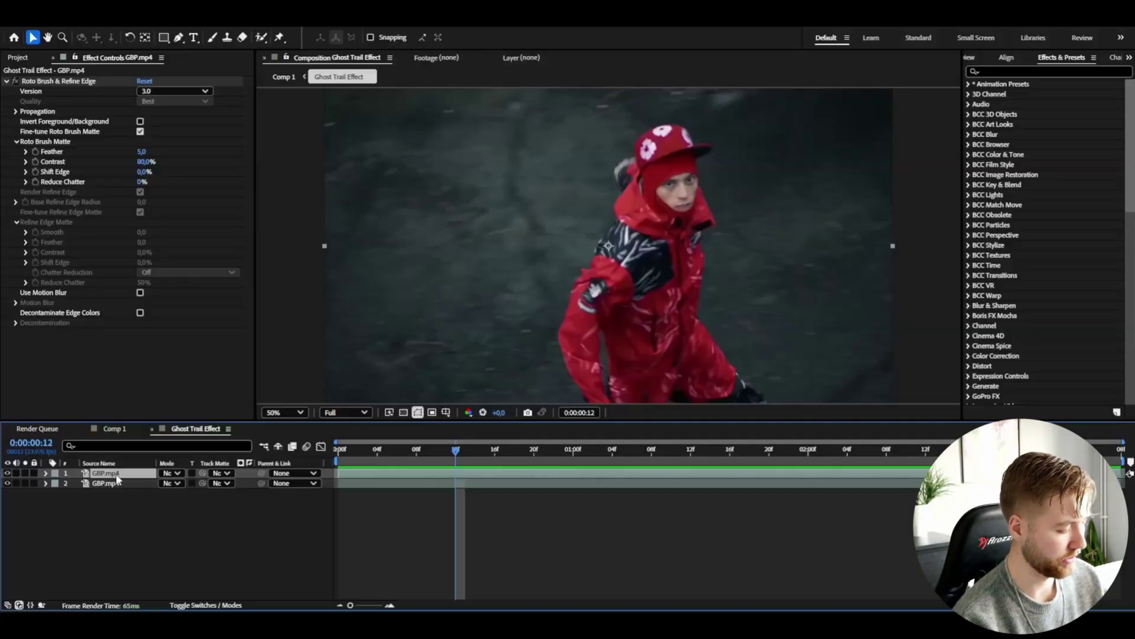
- Duplicate the cut-out layer again and pre-compose the top copy, naming it 'Ghost Trail'
key(ctrl+d)
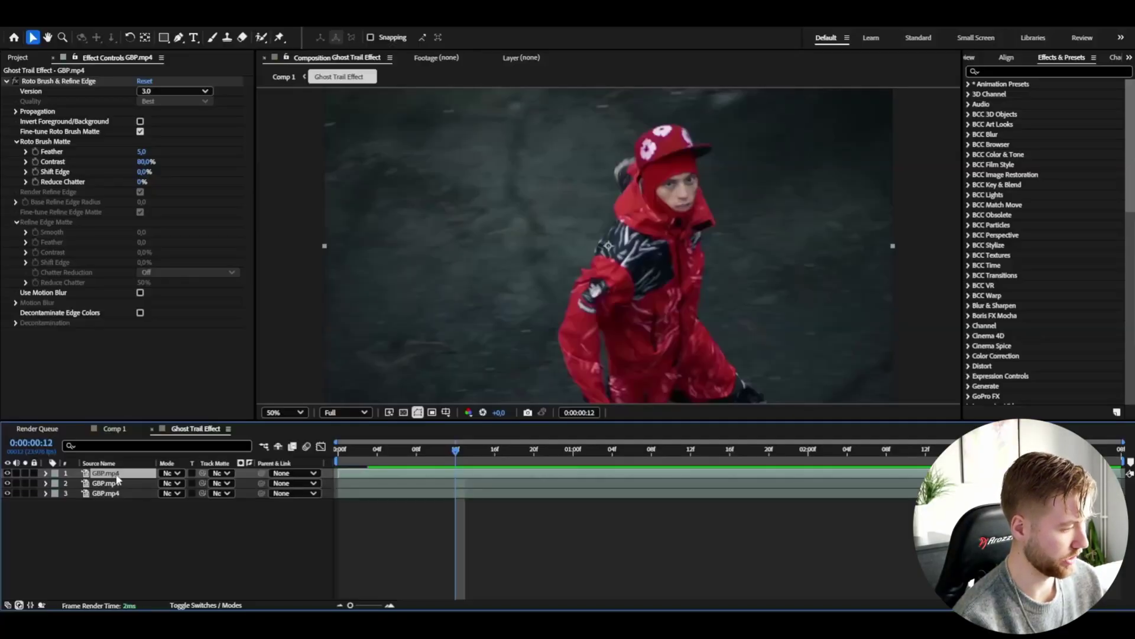
key(Home)
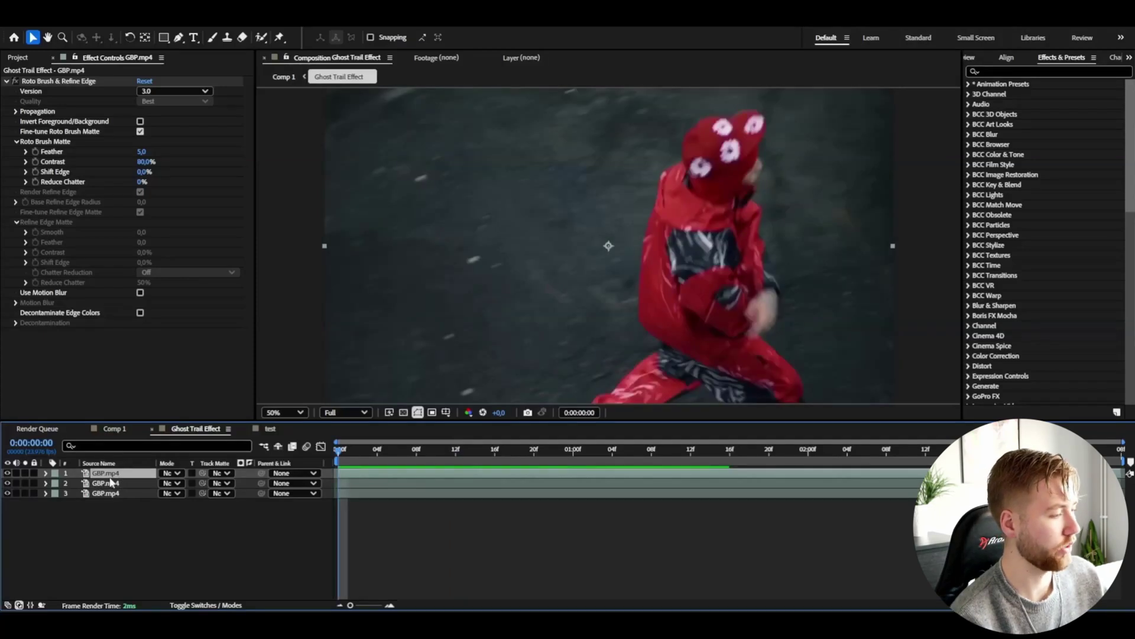
right_click(110, 479)
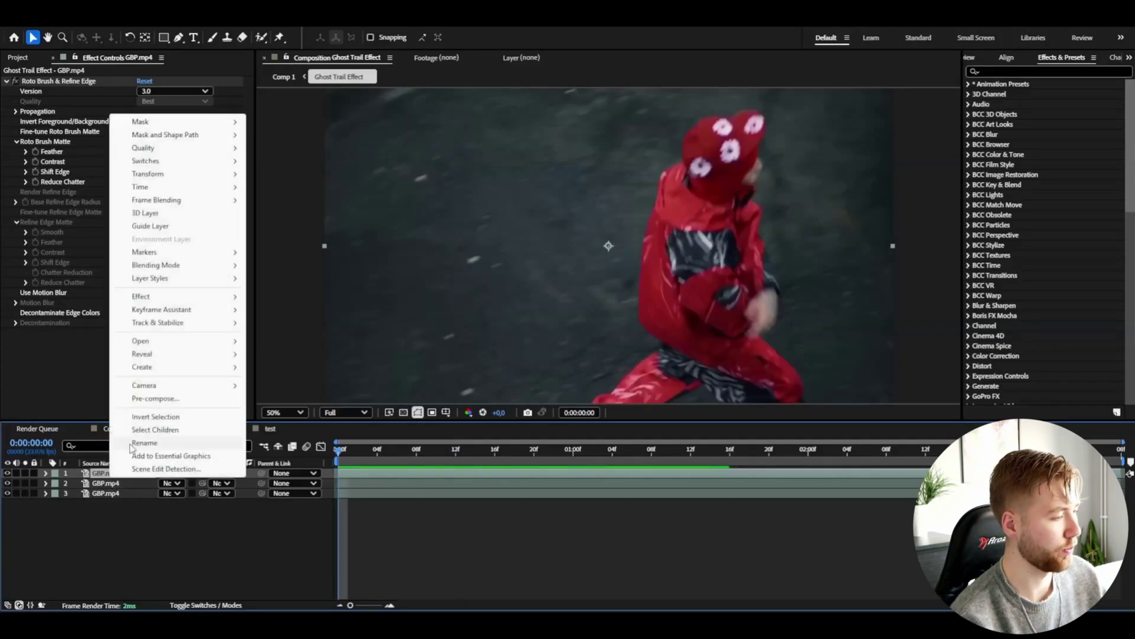
click(160, 399)
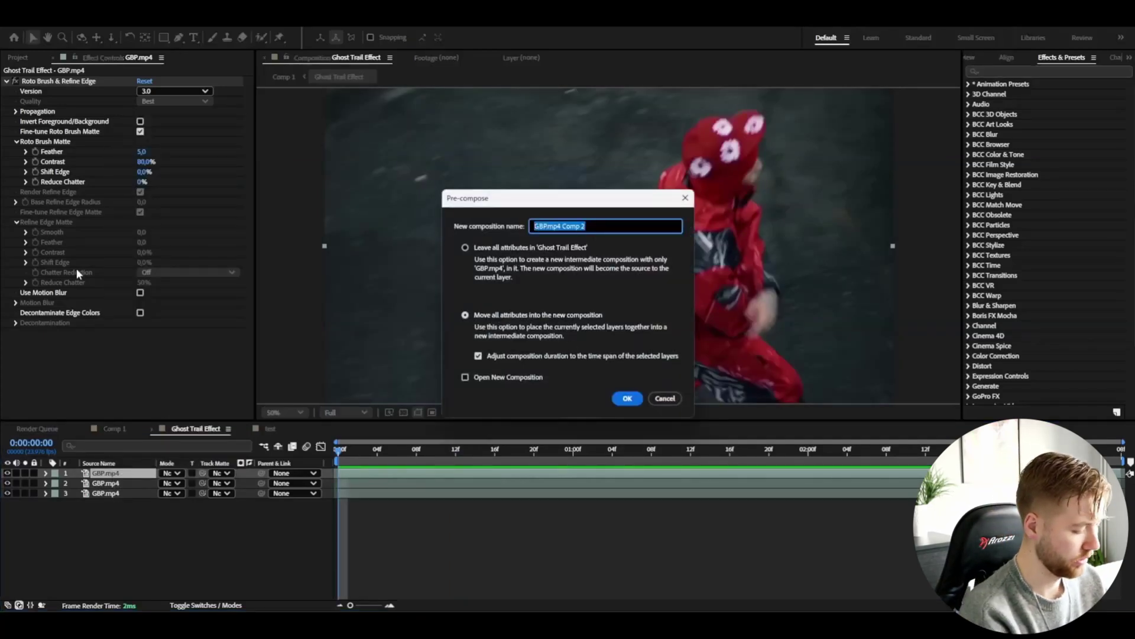
text(Ghost)
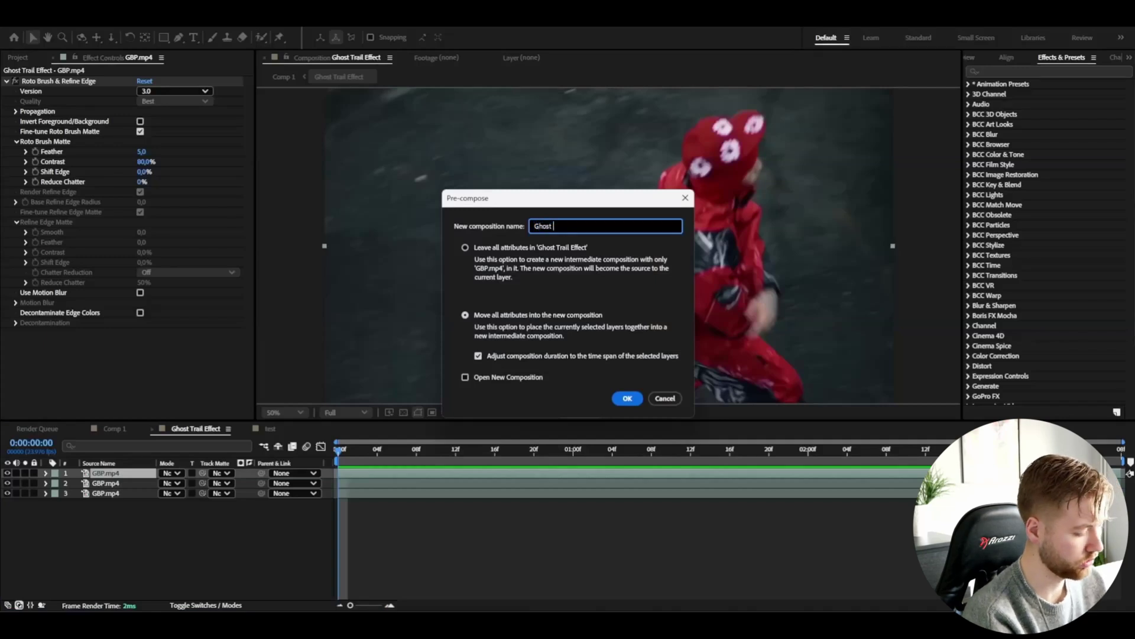
text( Trail)
- Create the Ghost Trail pre-comp and add Pixel Motion Blur with Shutter Angle 500 and Shutter Samples 15
key(Return)
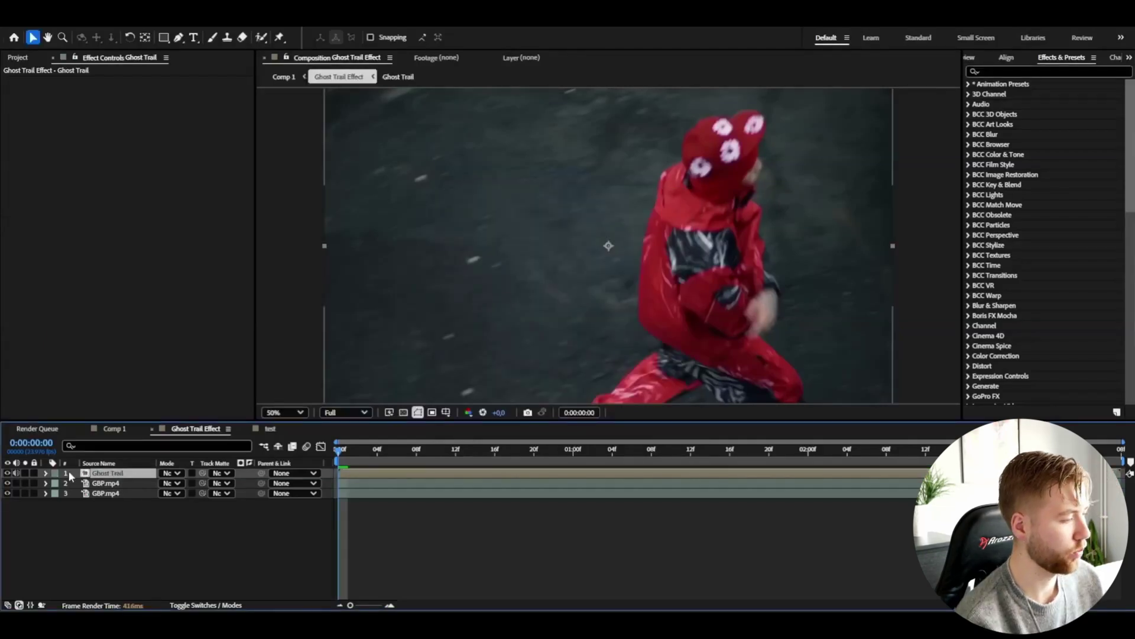
key(ctrl+space)
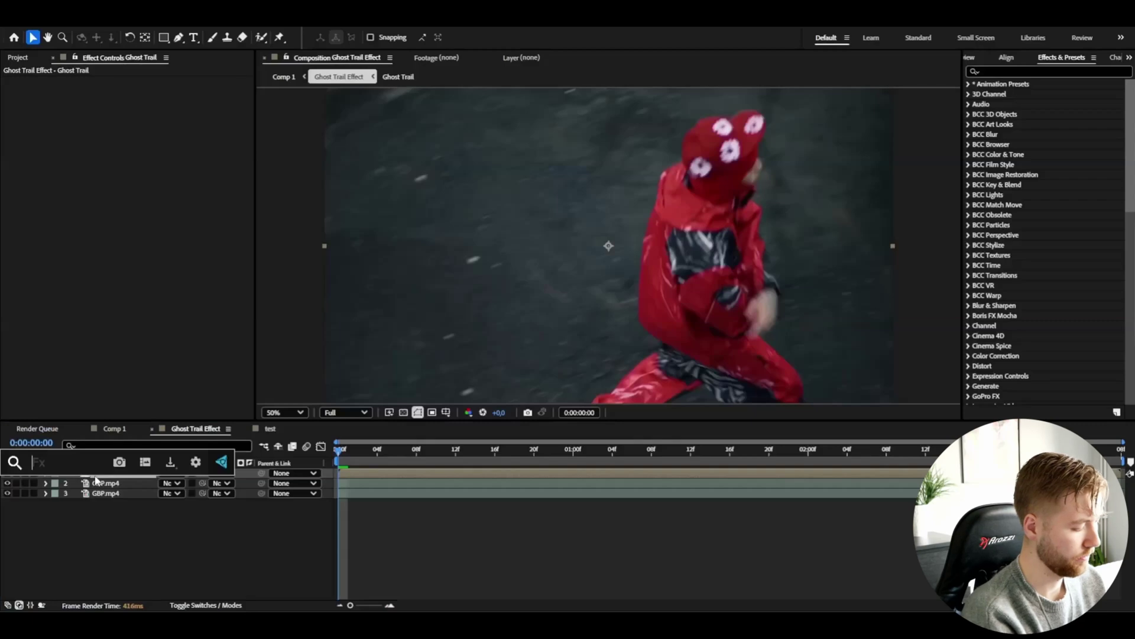
text(pixe)
key(Return)
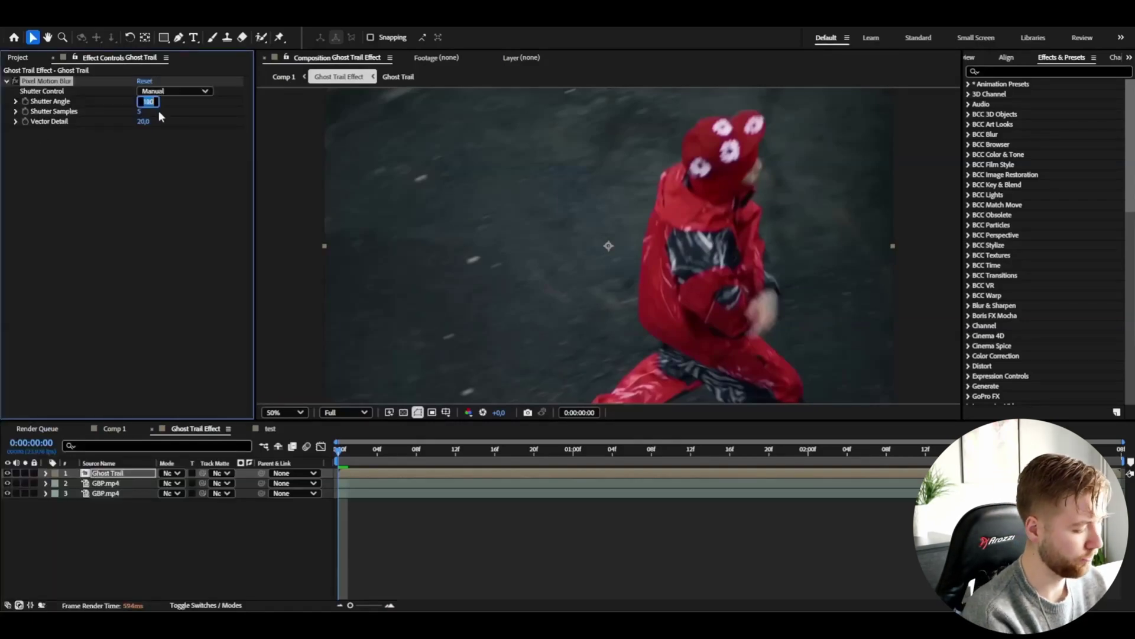
text(500)
key(Return)
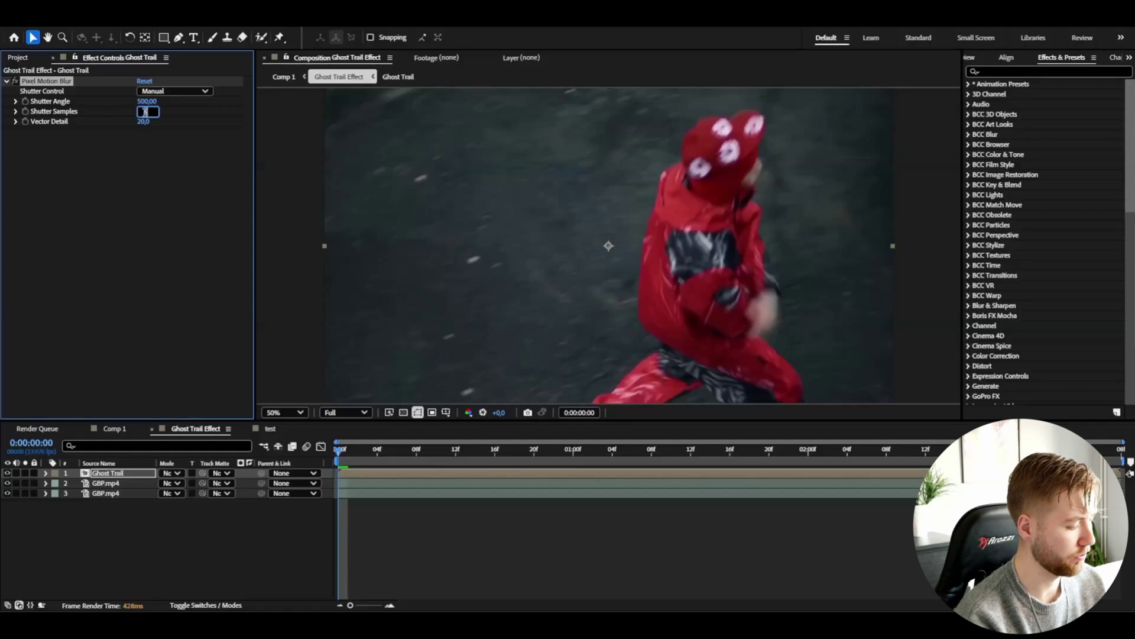
text(15)
key(Return)
key(Page_Down)
key(Page_Down)
key(Page_Down)
key(Page_Down)
key(Page_Down)
key(Page_Down)
key(Page_Down)
key(Page_Down)
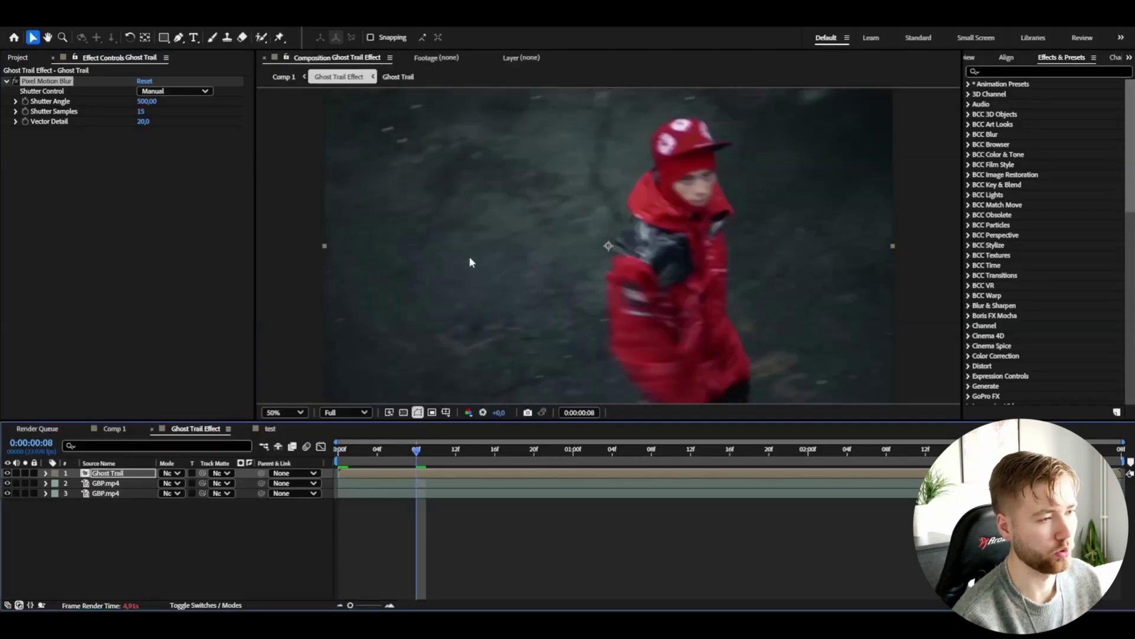
- Add S_TimeWarpRGB and Echo effects to the Ghost Trail layer
key(ctrl+space)
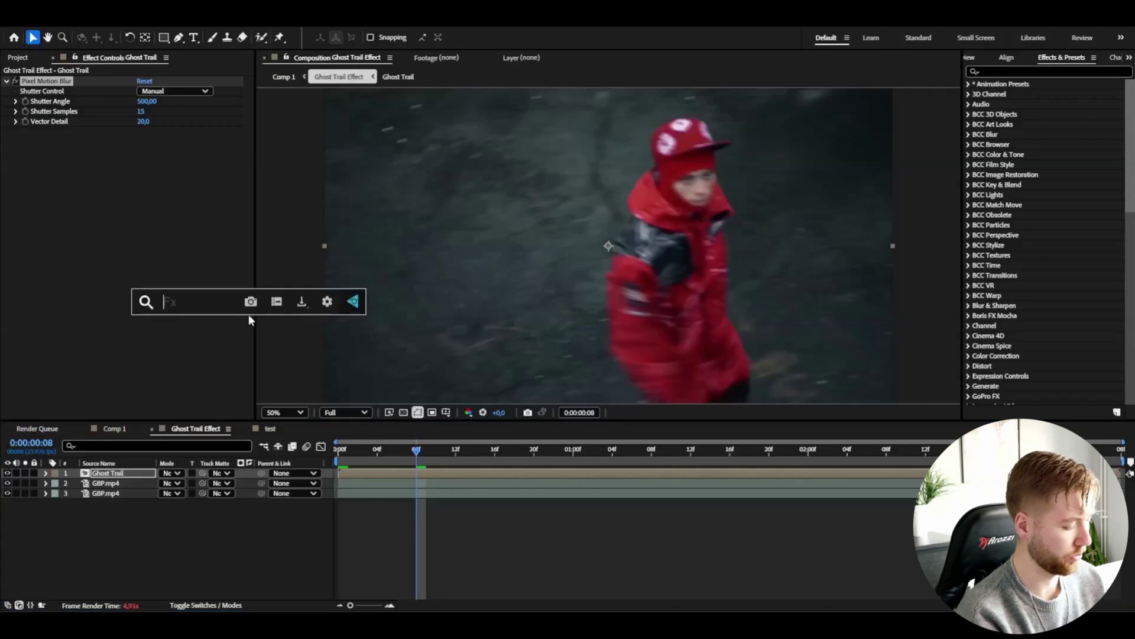
text(tim)
scroll(248, 355, down, 3)
click(220, 350)
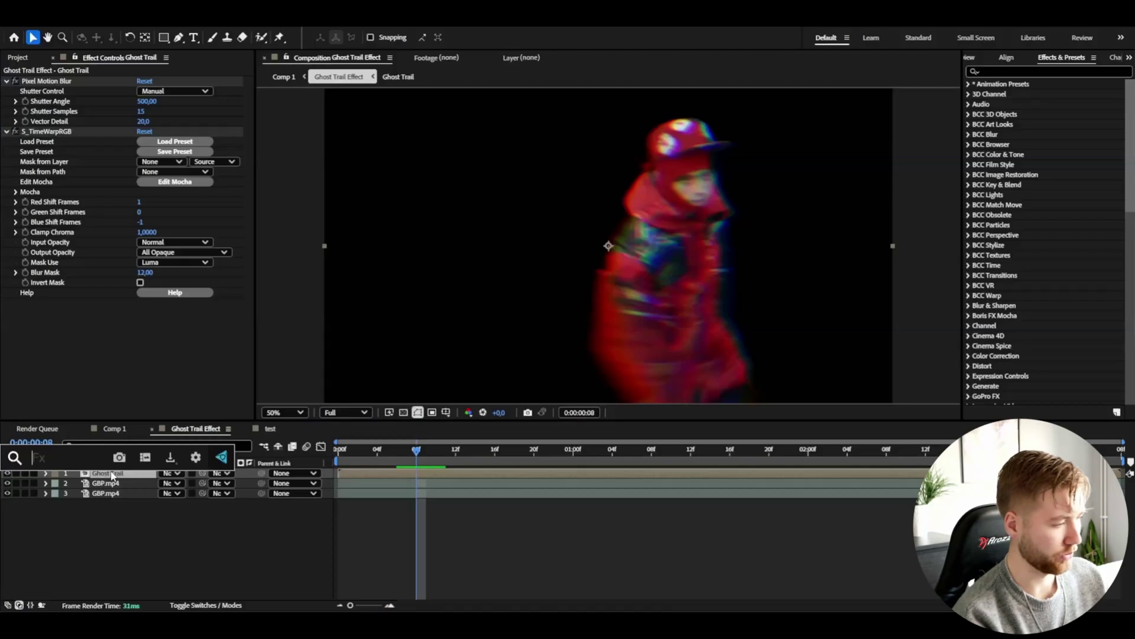
text(echo)
key(Return)
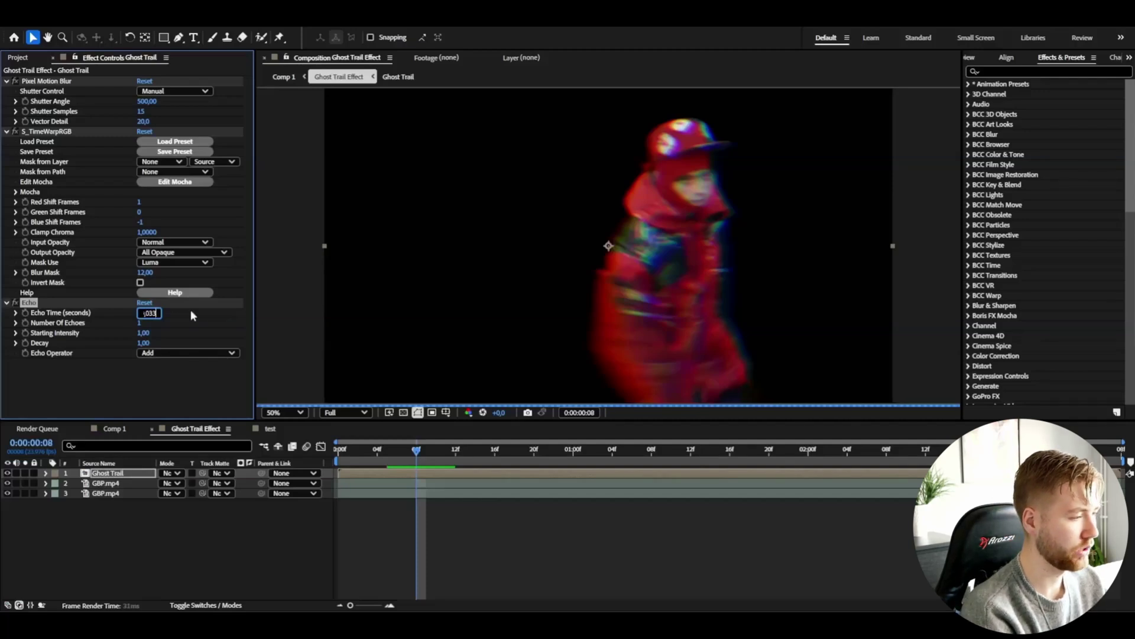
- Set Echo to Echo Time -0,075, 15 echoes, Add operator and Decay 0,75
text(0,075)
key(Return)
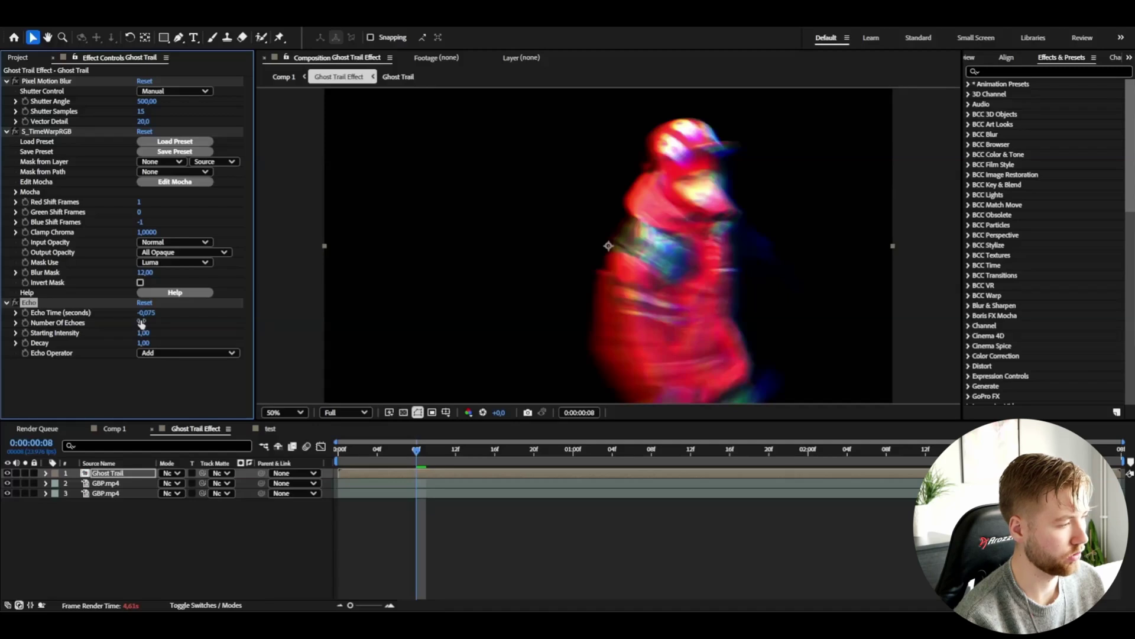
text(15)
key(Return)
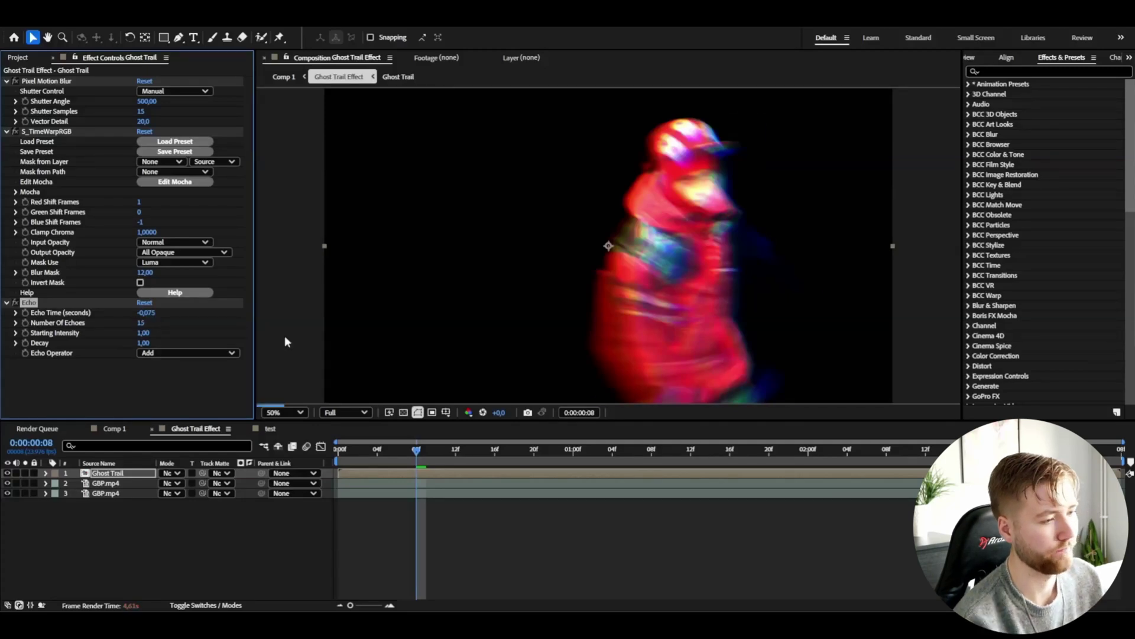
click(147, 353)
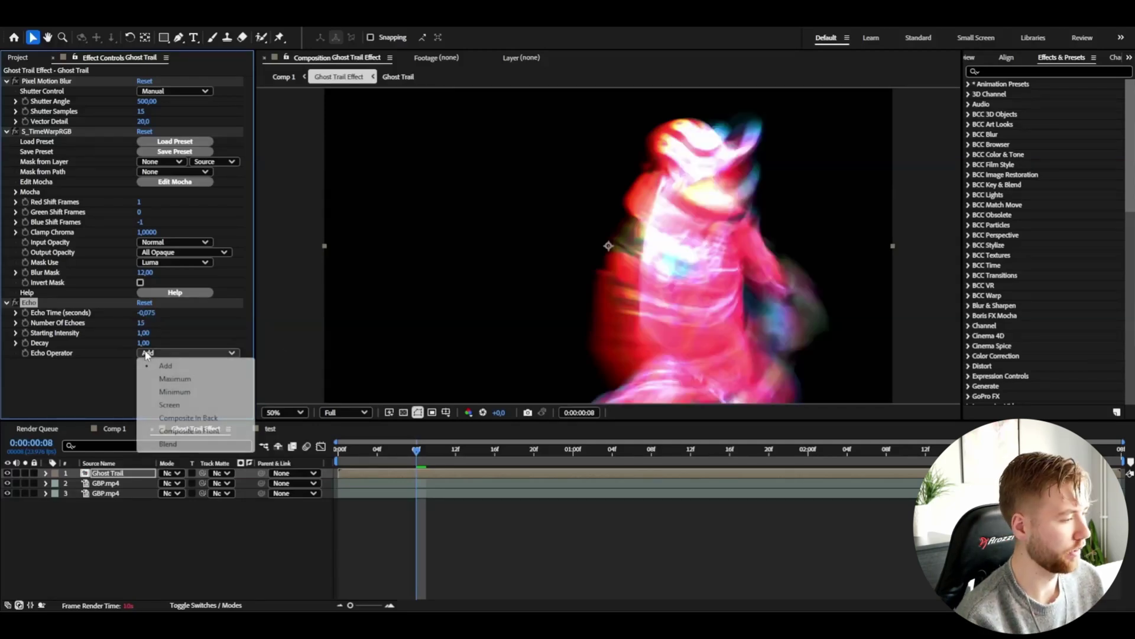
click(135, 407)
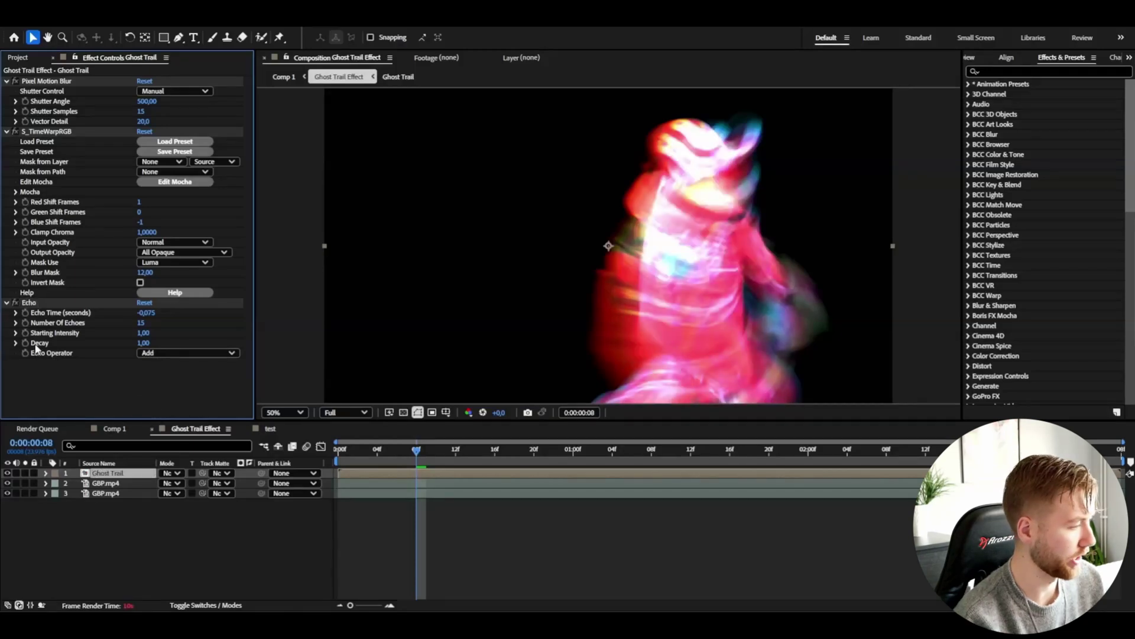
drag(142, 343, 127, 343)
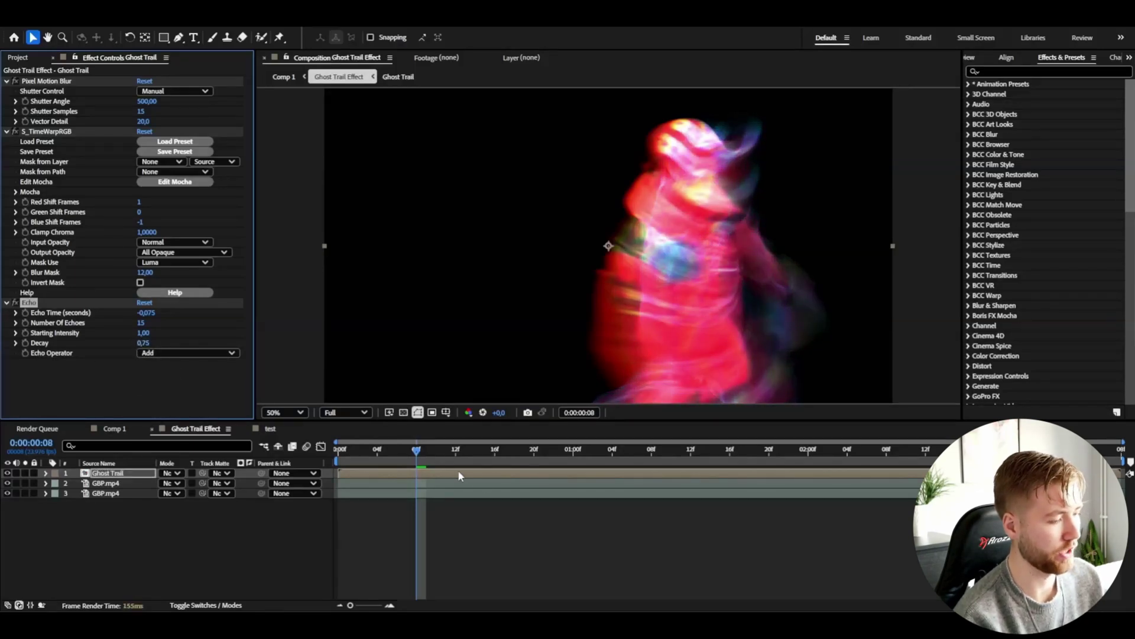
click(382, 470)
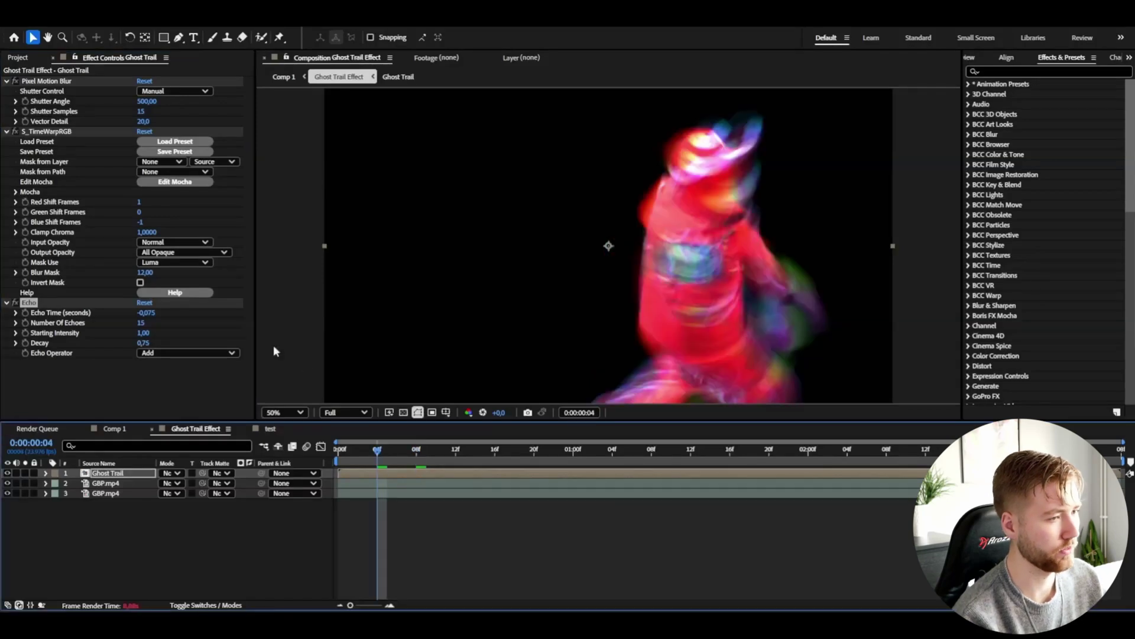
key(ctrl+space)
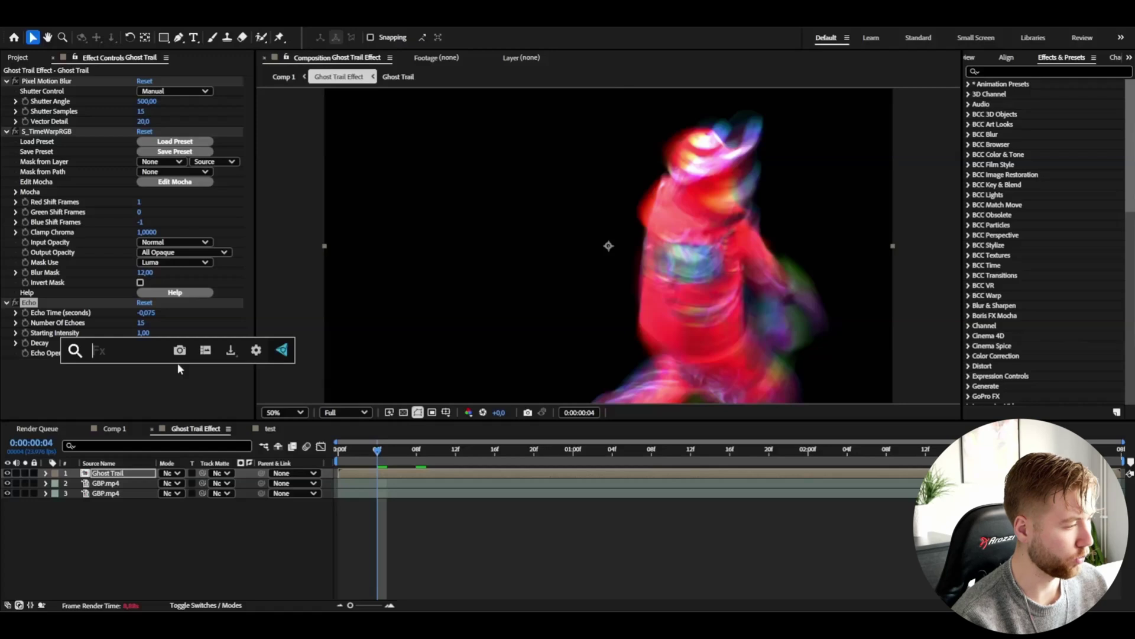
- Apply a light-blue 4-Color Gradient to Ghost Trail with Blending Mode set to Color
text(4)
click(120, 384)
click(143, 372)
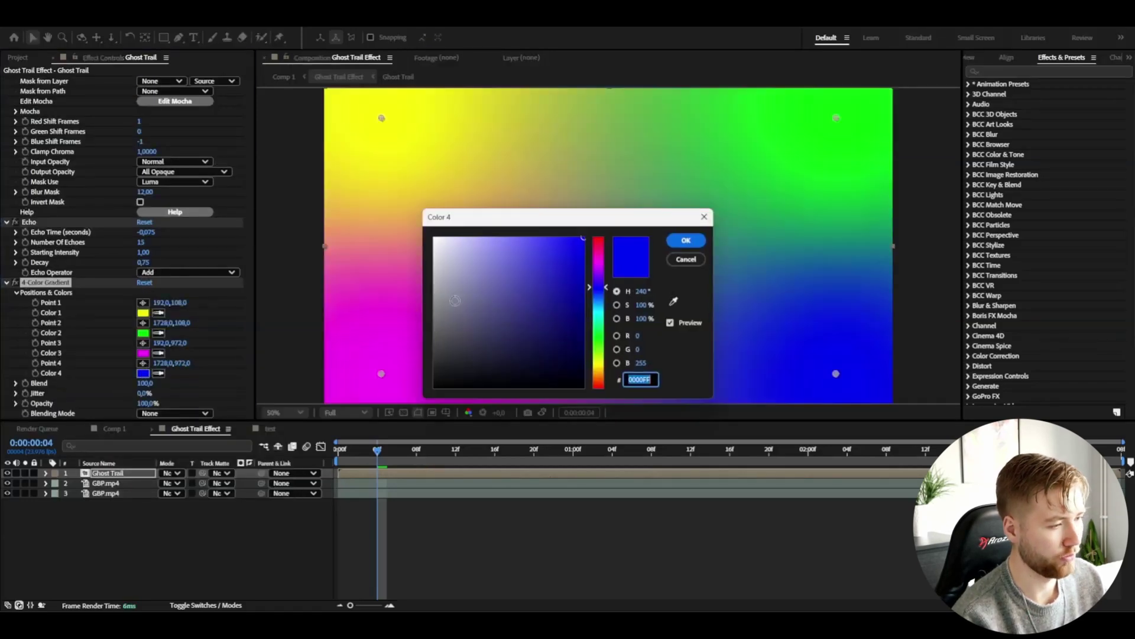
drag(600, 292, 600, 303)
click(686, 240)
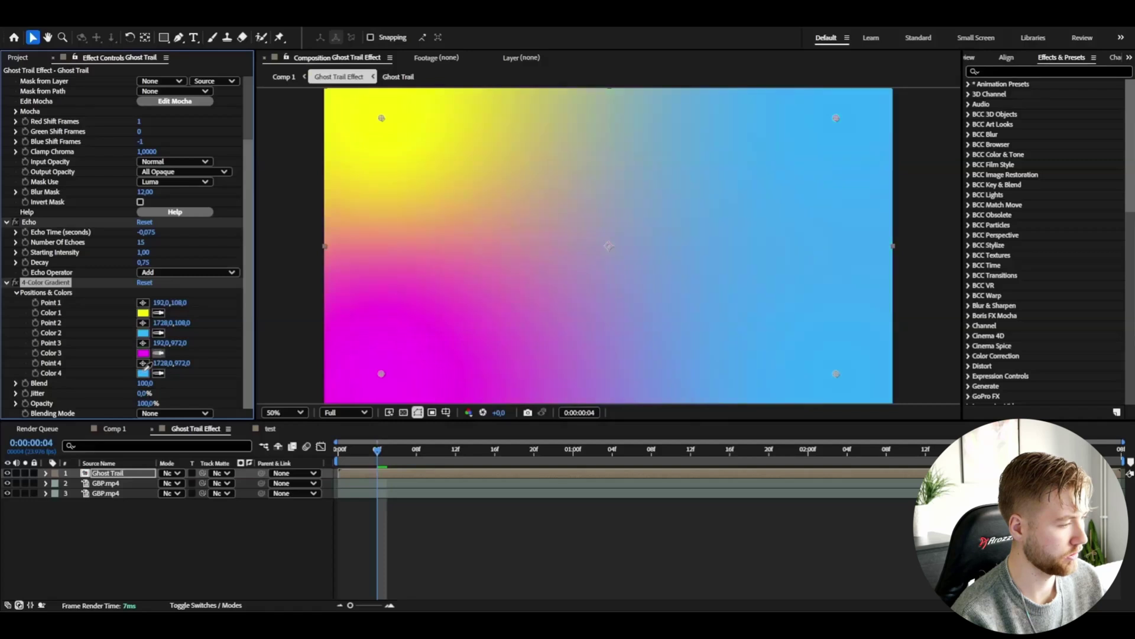
click(174, 413)
click(168, 387)
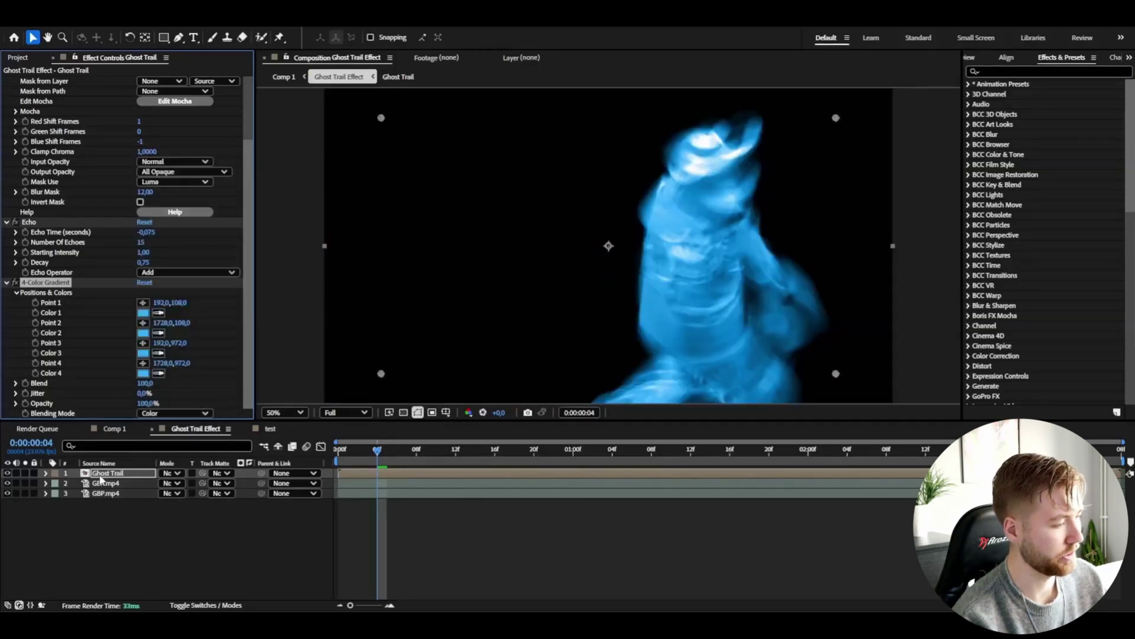
- Set the Ghost Trail layer's blending mode to Screen and preview playback
click(167, 477)
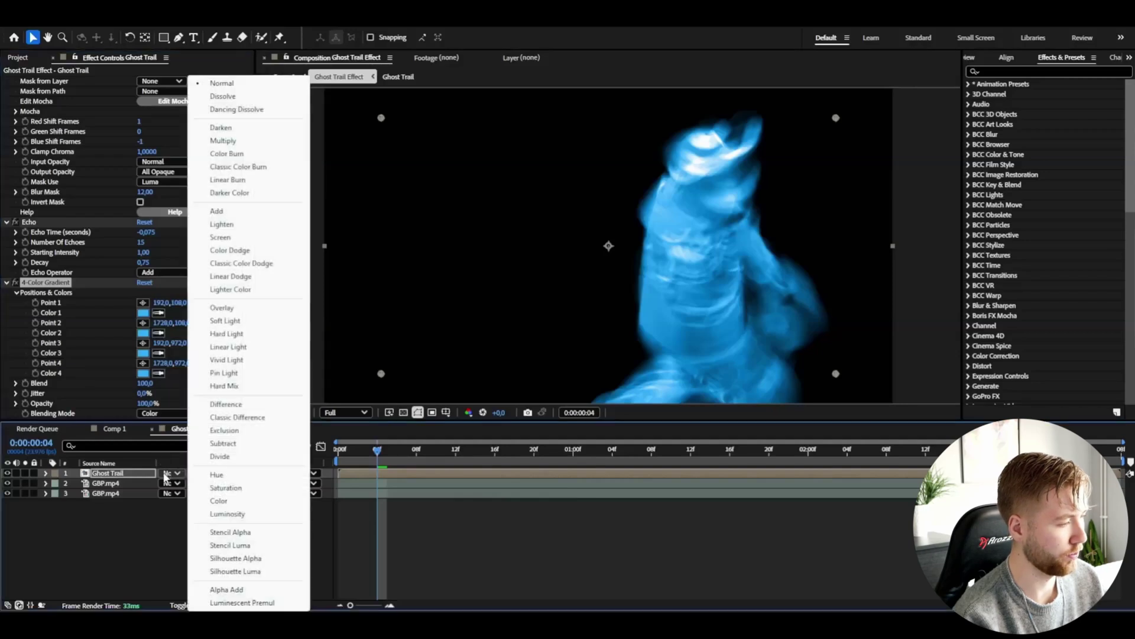
click(248, 238)
key(space)
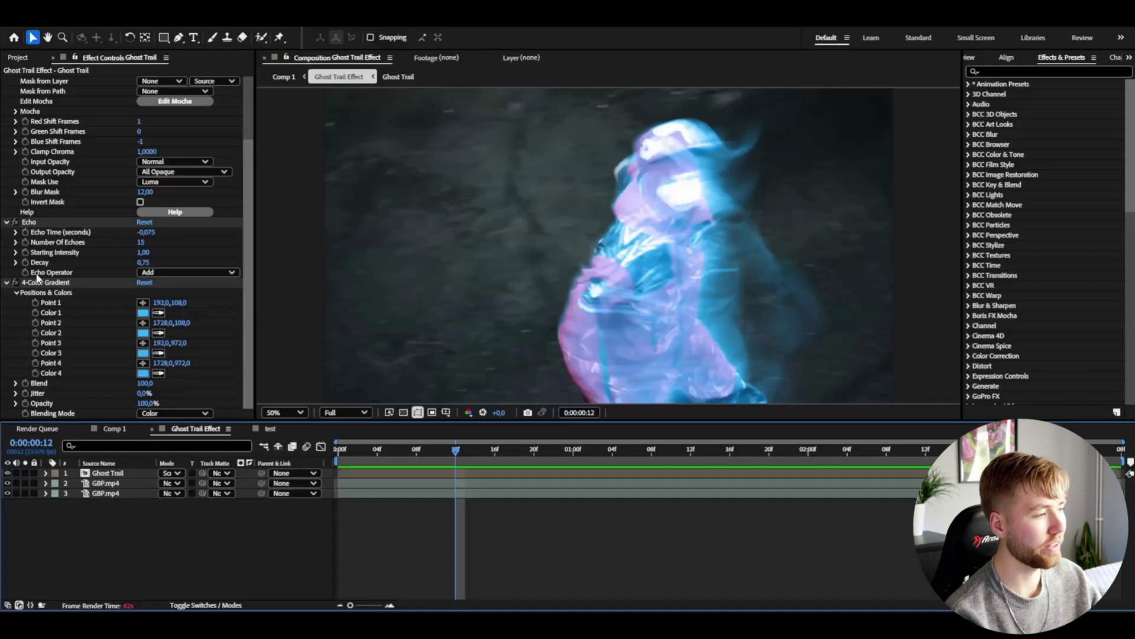
- Change the Echo Operator from Add to Screen
click(178, 272)
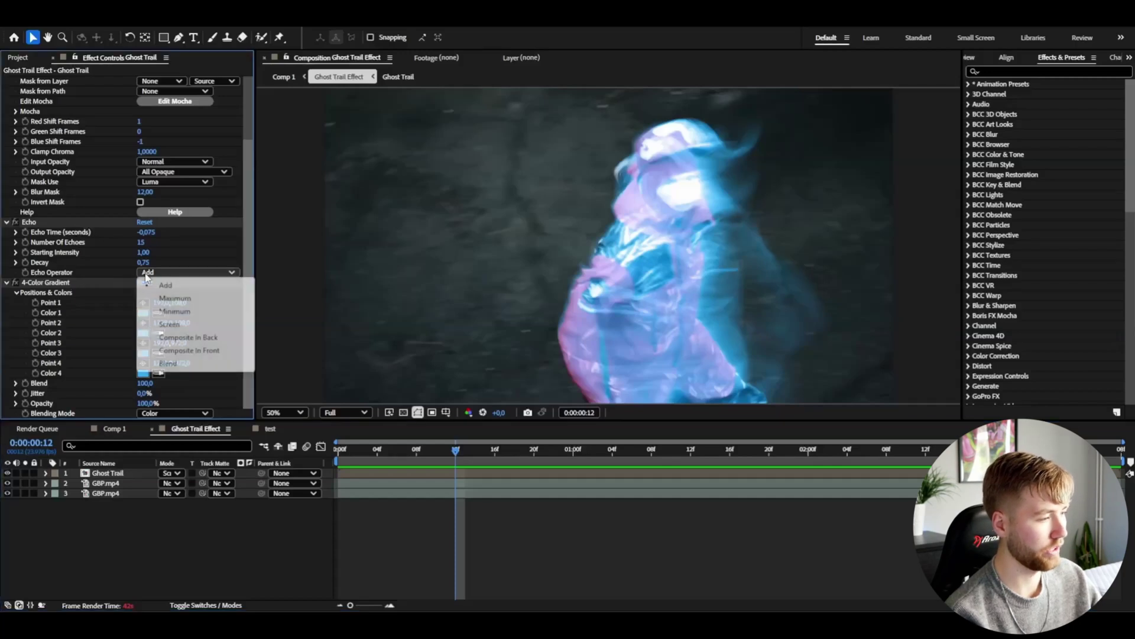
click(171, 324)
click(125, 556)
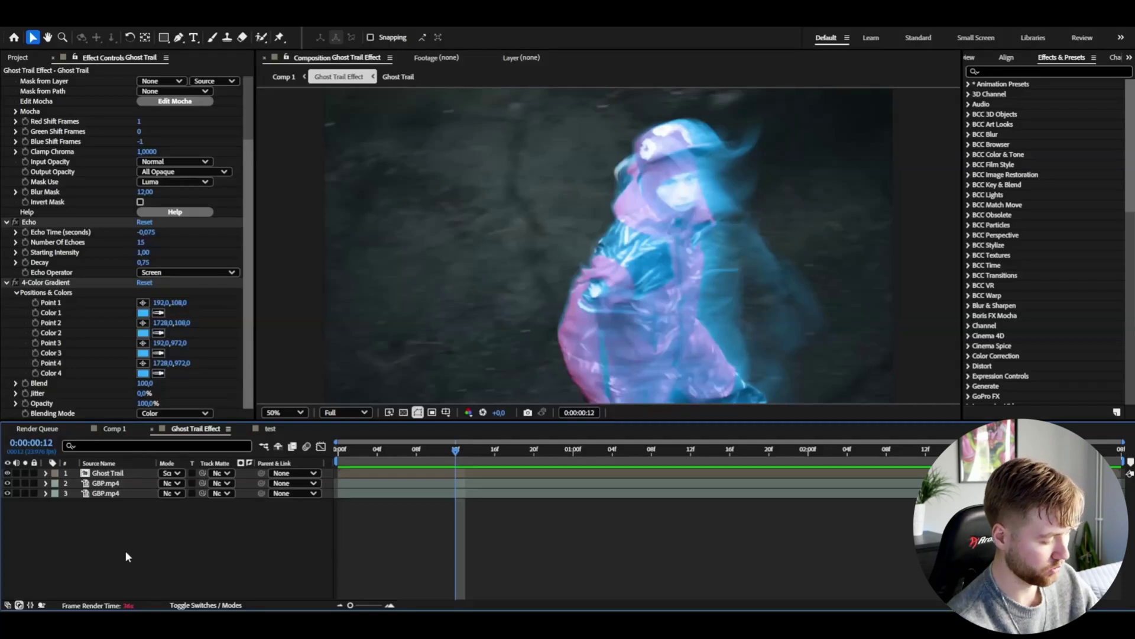
- Add a new adjustment layer on top and apply Deep Glow to it
key(ctrl+alt+y)
key(ctrl+space)
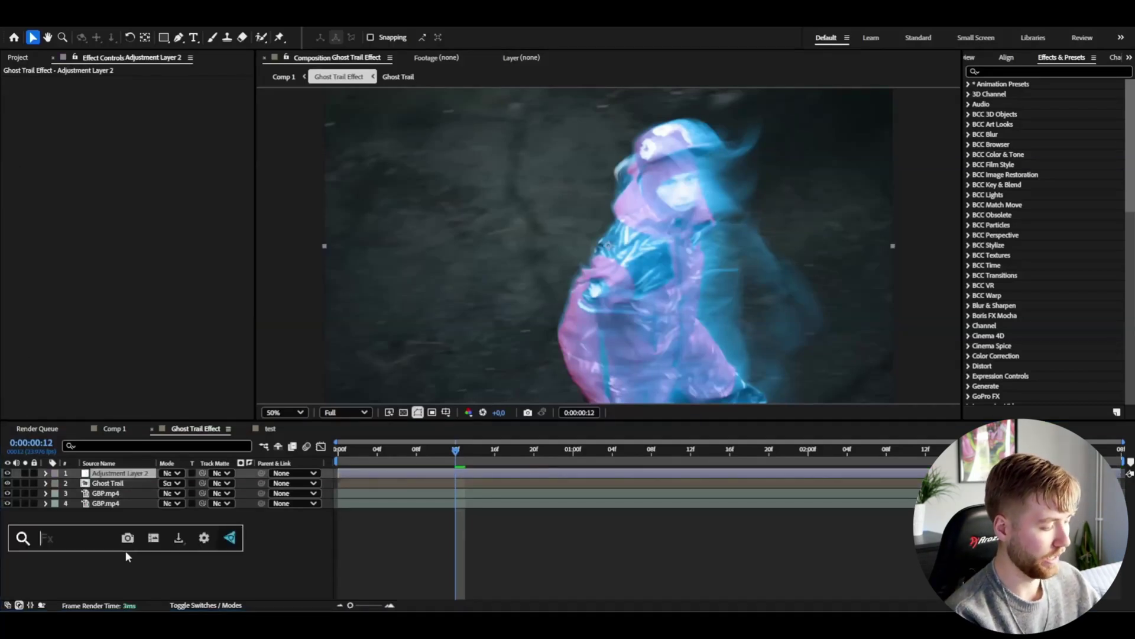
text(deep glow)
click(124, 552)
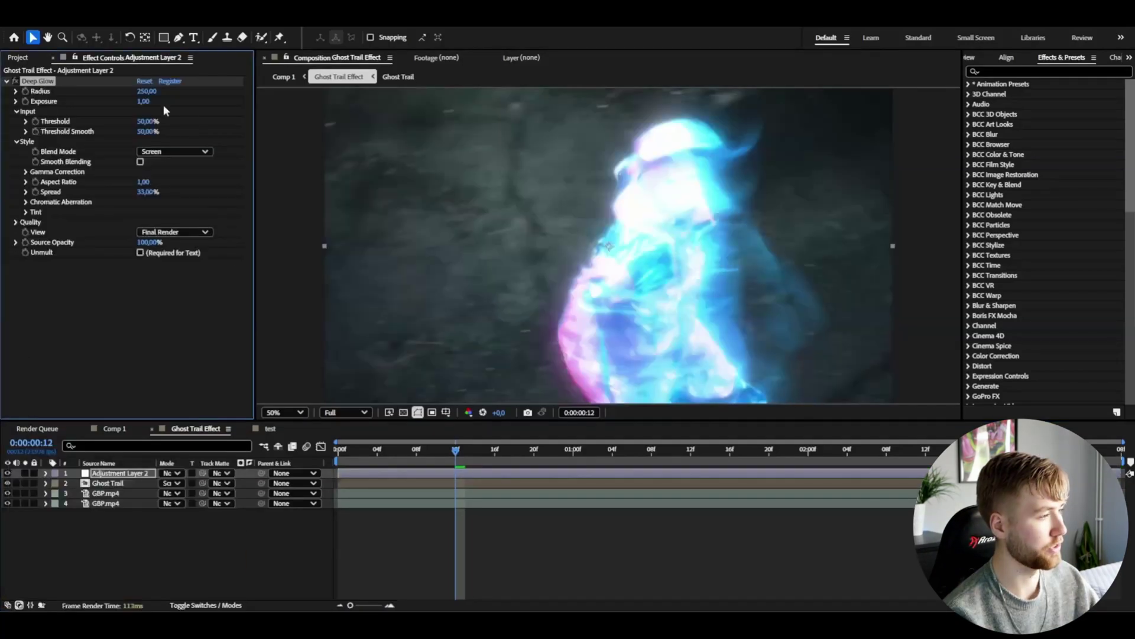
- Set the Deep Glow Radius to 650 and Exposure to 0,60
click(141, 92)
text(650)
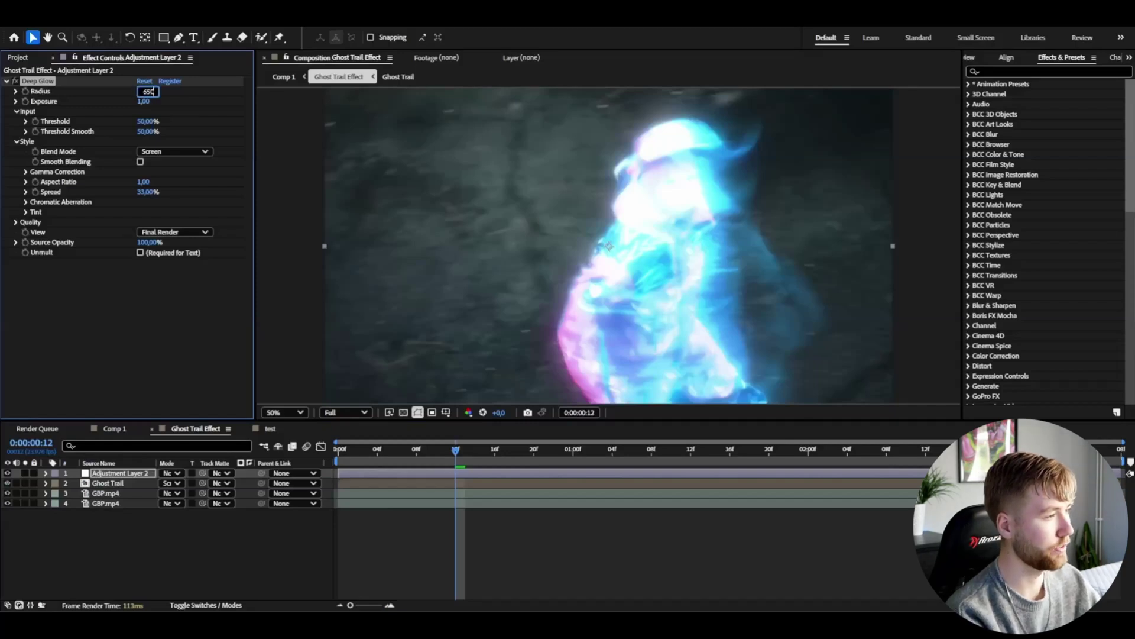
key(Return)
drag(140, 98, 124, 98)
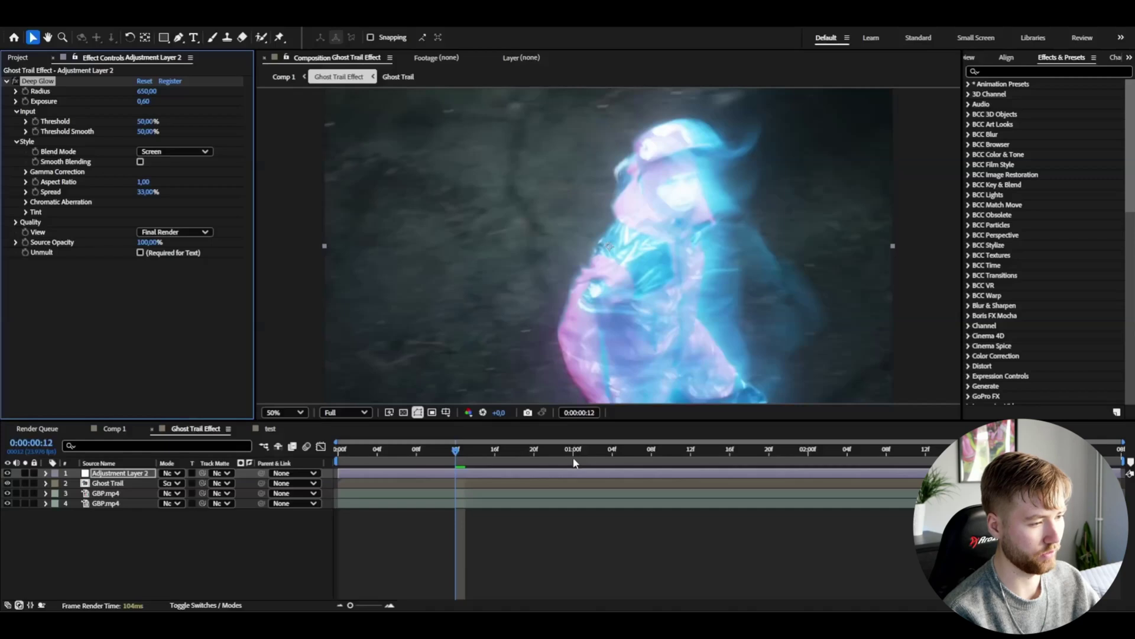
click(414, 544)
click(122, 477)
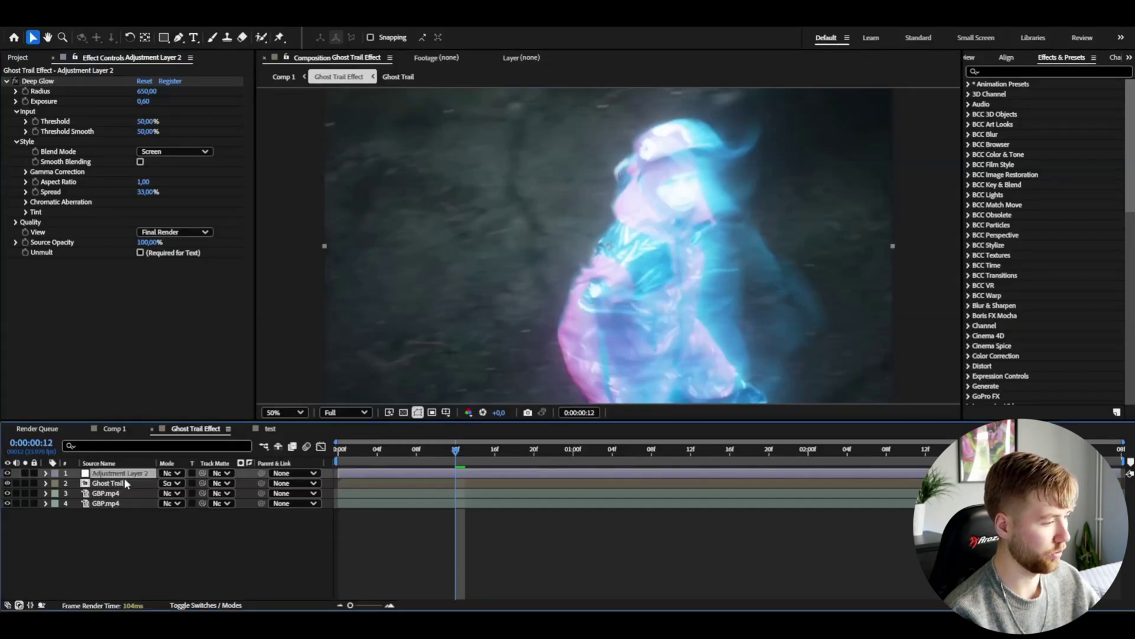
key(ctrl+space)
- Add Curves above Deep Glow, raising highlights and lowering shadows into an S-curve
text(curv)
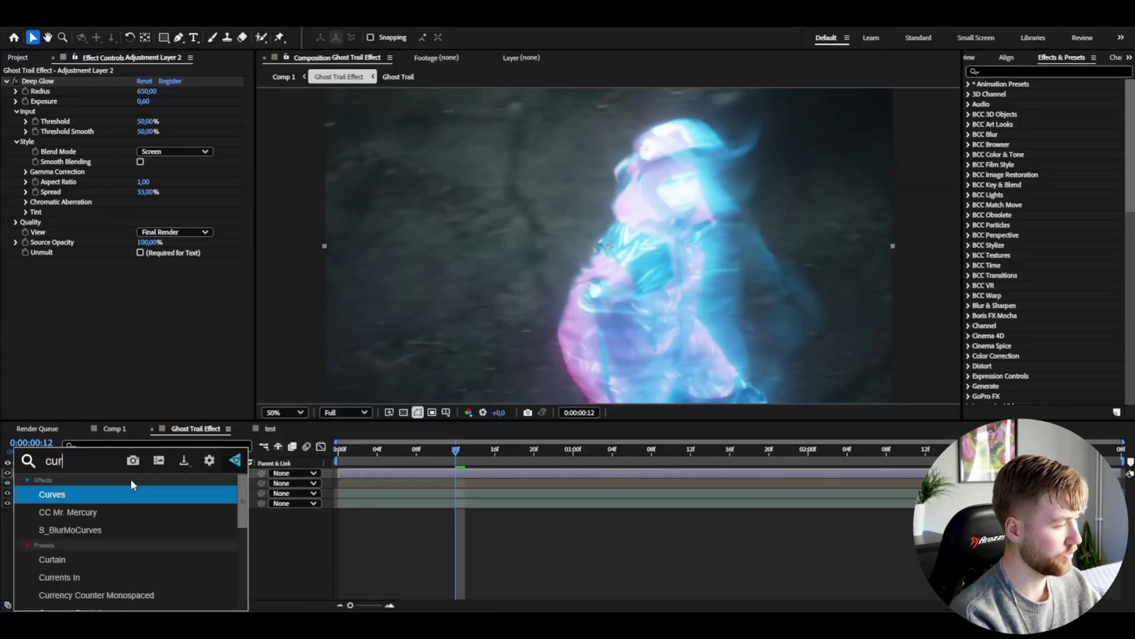
key(Return)
drag(42, 265, 71, 76)
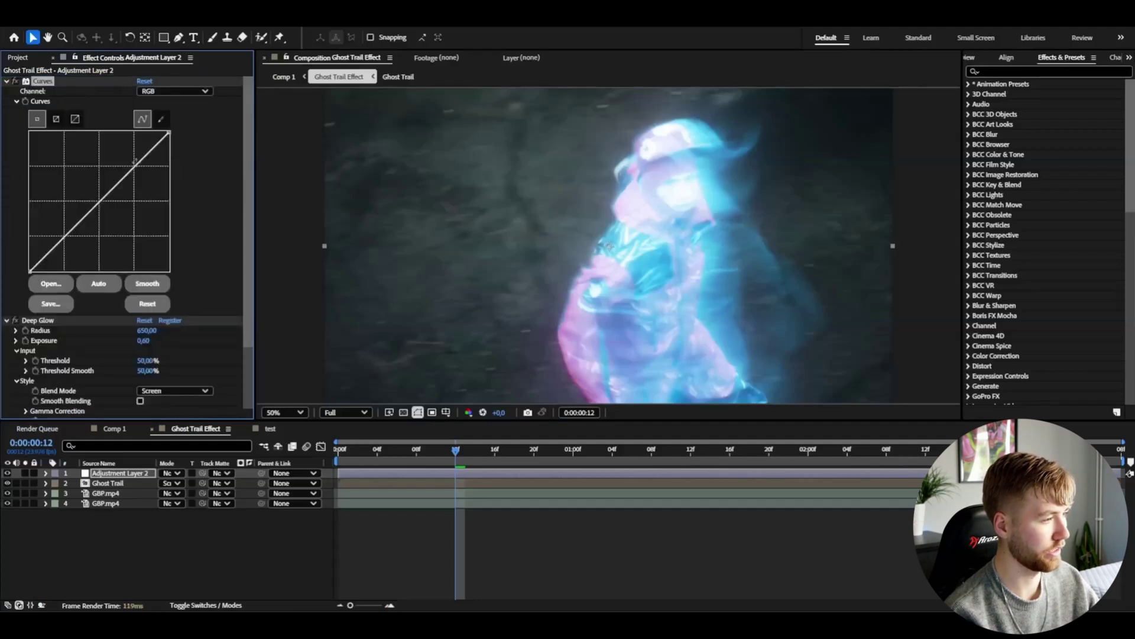
drag(136, 165, 130, 154)
drag(55, 239, 64, 249)
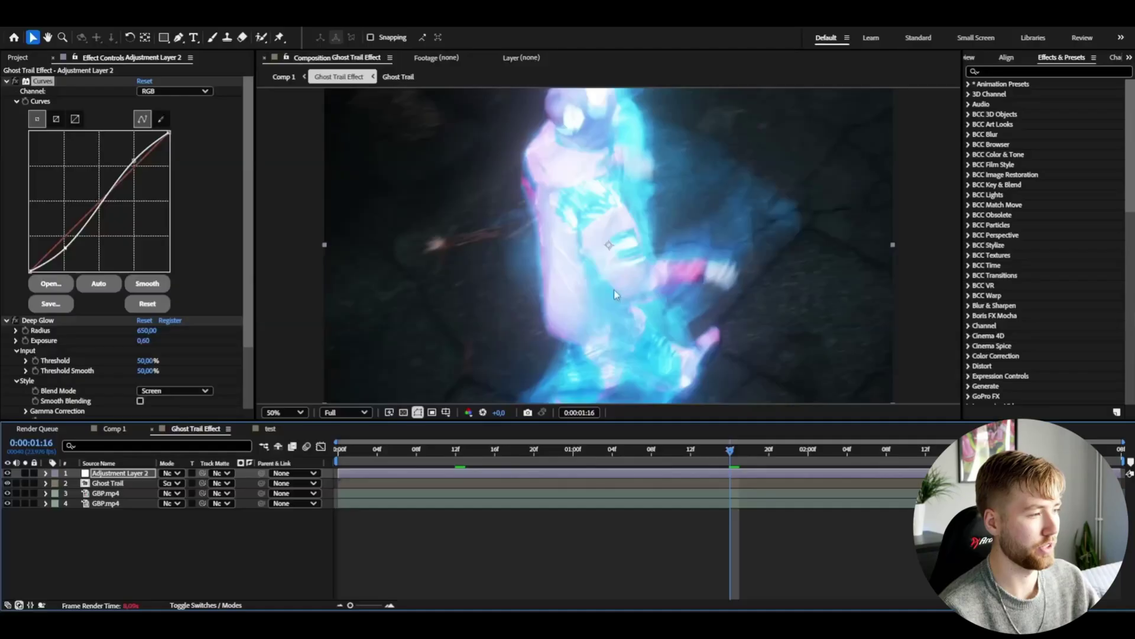
drag(247, 177, 240, 228)
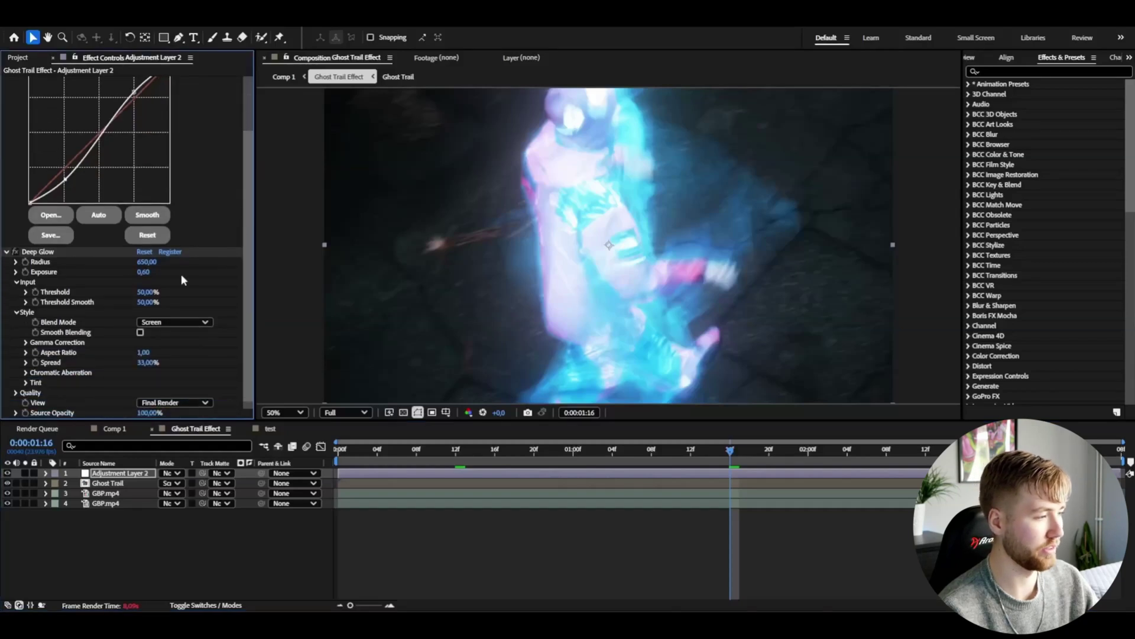
scroll(237, 240, up, 2)
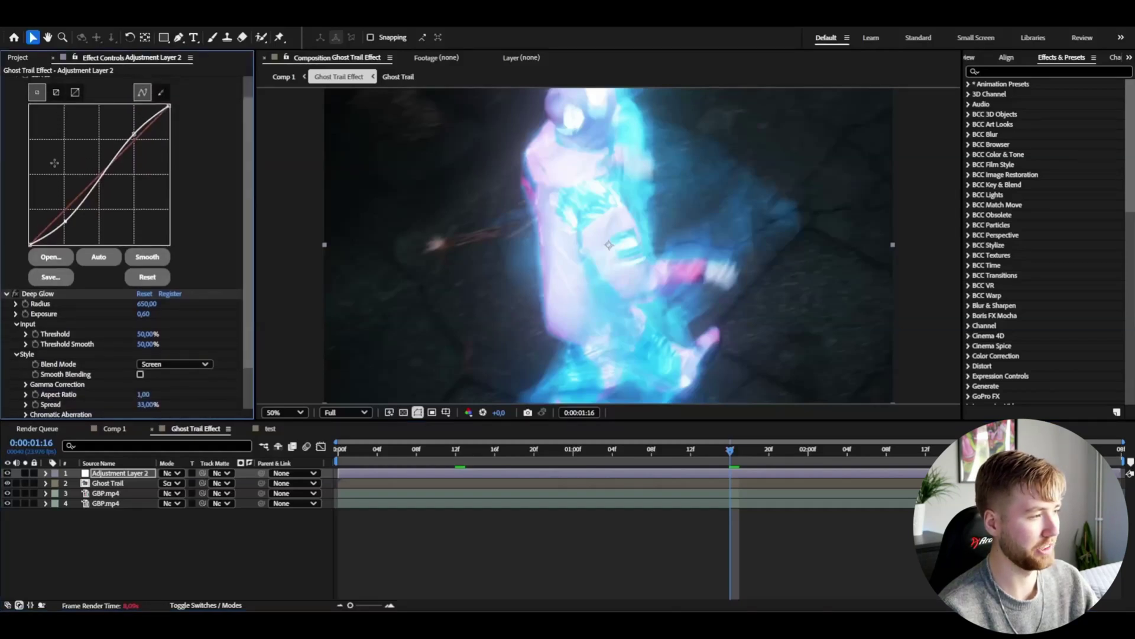
scroll(242, 230, up, 2)
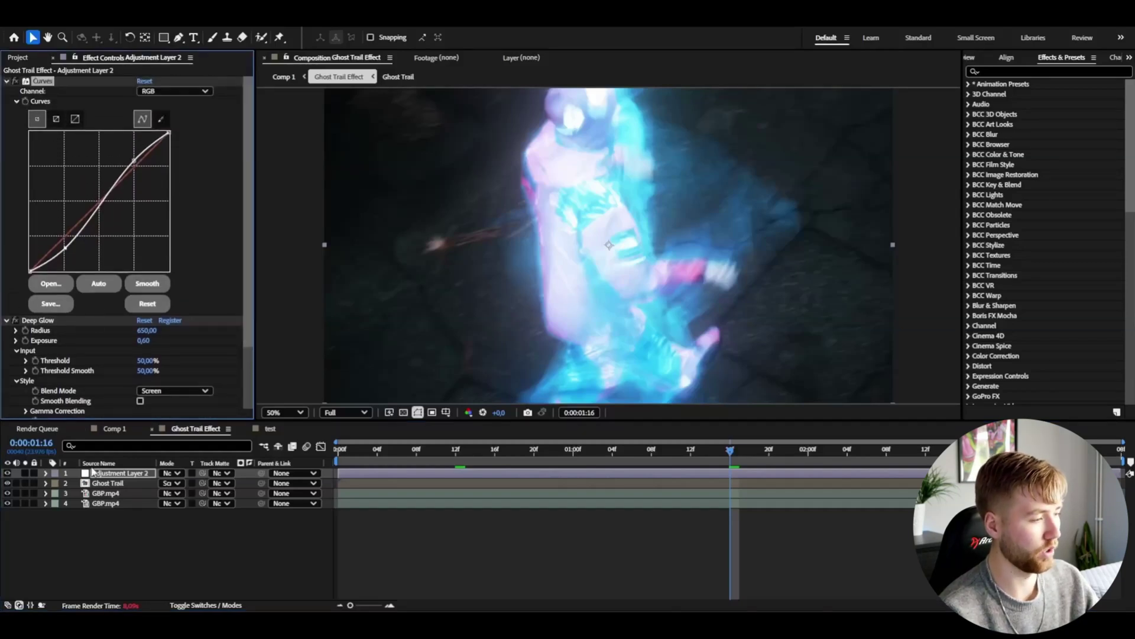